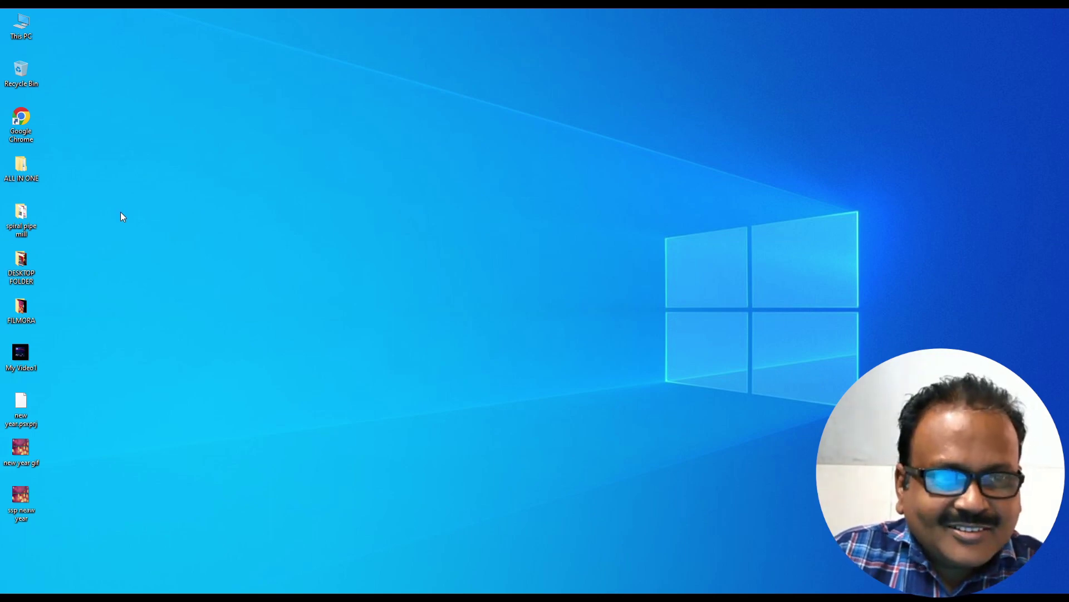
# Launch Google Chrome from the desktop icon to get a New Tab page
pyautogui.doubleClick(29, 113)
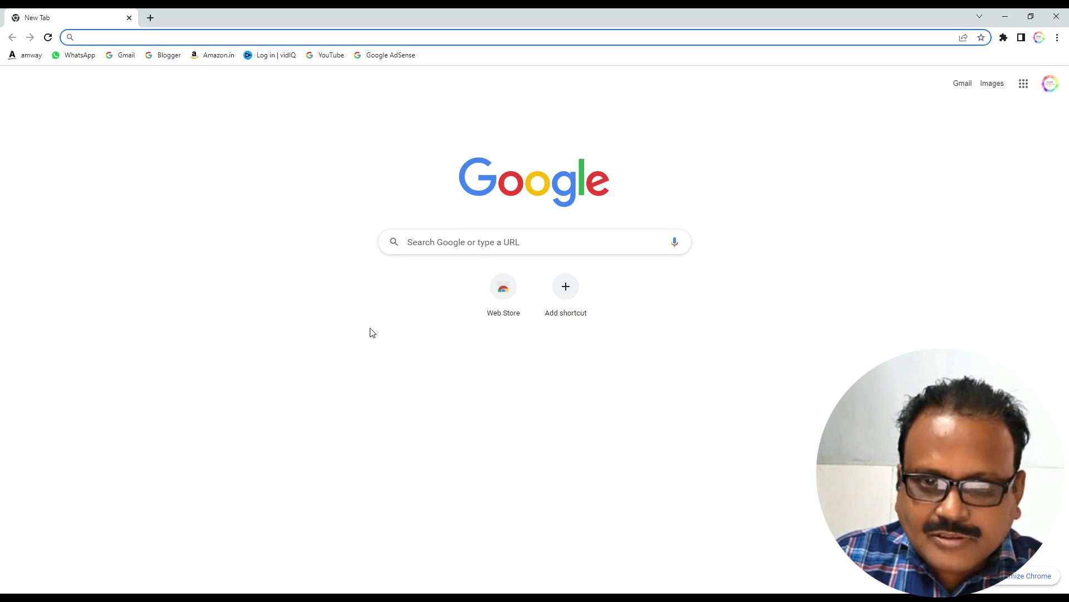
# Search Google for 'motion bro' using the suggestion in the search box
pyautogui.click(418, 242)
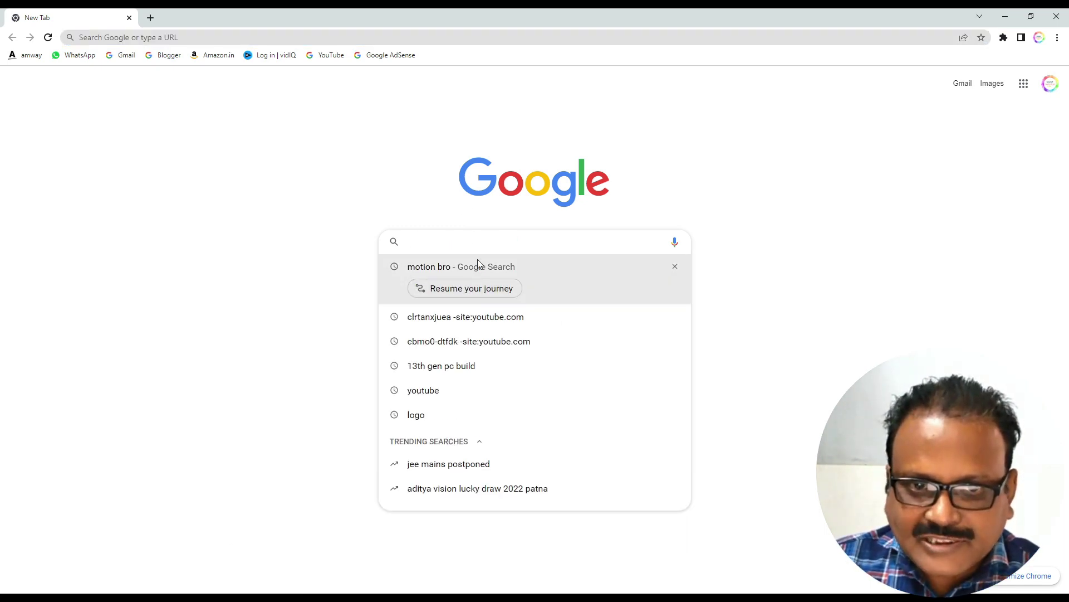
pyautogui.click(442, 277)
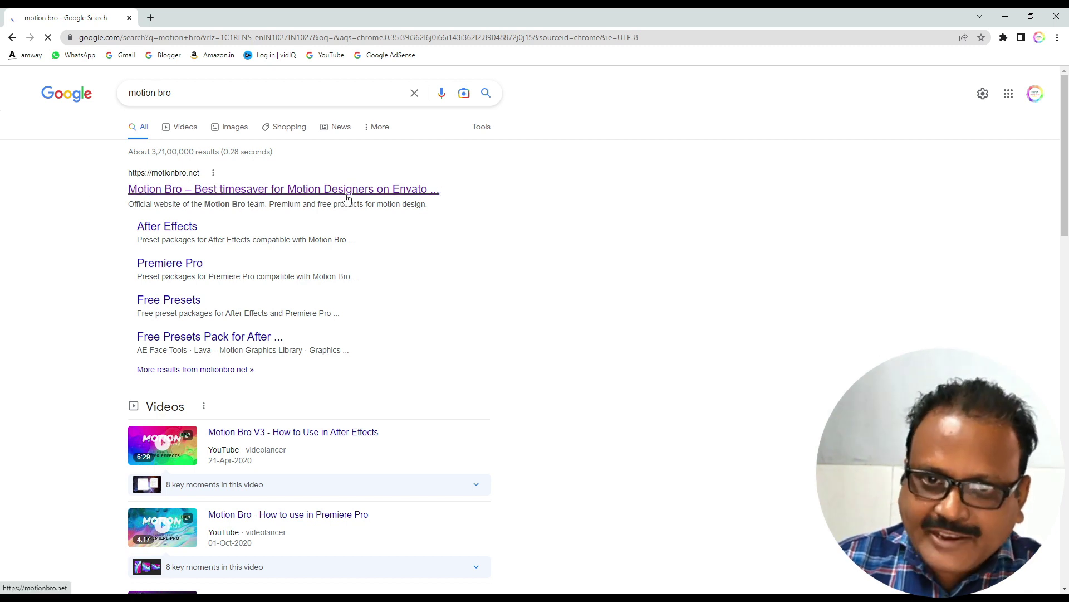
# Open the motionbro.net result and get Motion_Bro_Extension.zip downloading
pyautogui.click(346, 195)
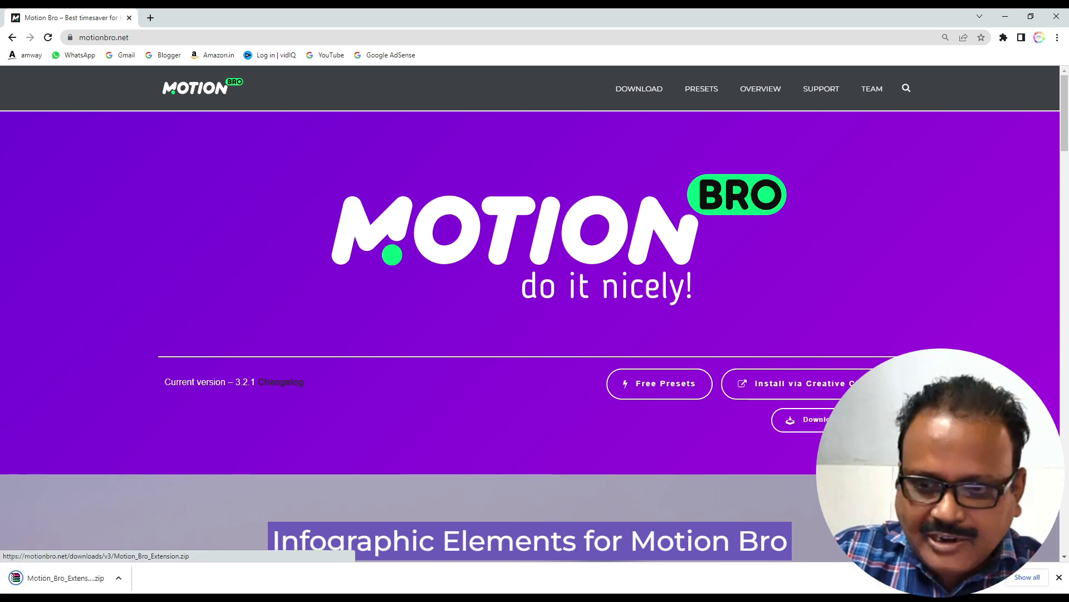
# Go to PRESETS > Free Presets on motionbro.net to see the Premiere Pro and After Effects packs
pyautogui.click(66, 579)
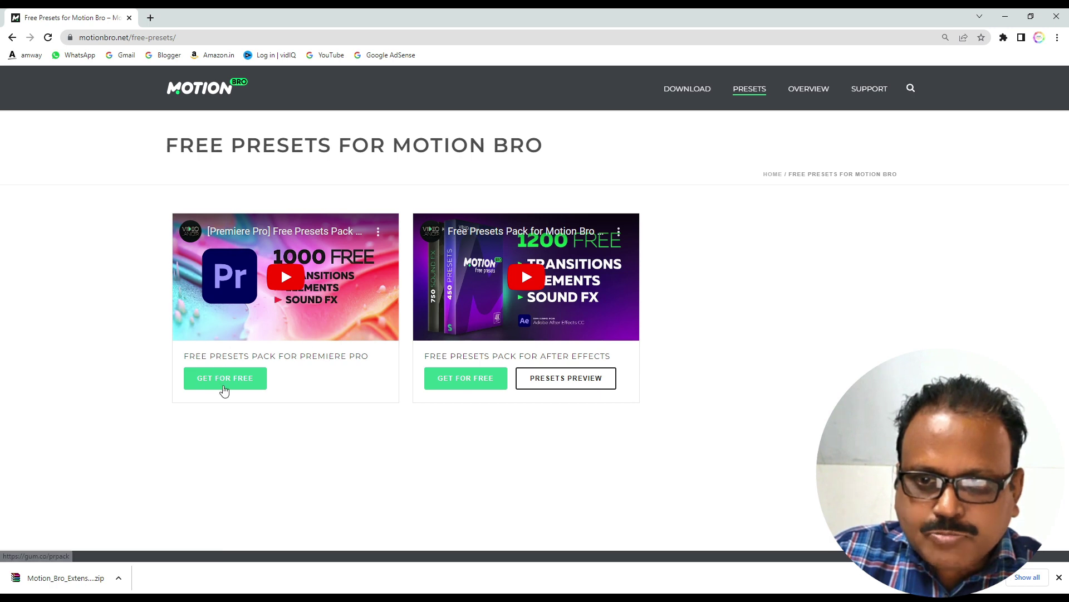
# Open the Gumroad page for Presets for Premiere Pro ver.1.1.4, browse its images, and check the $0+ pricing
pyautogui.click(226, 387)
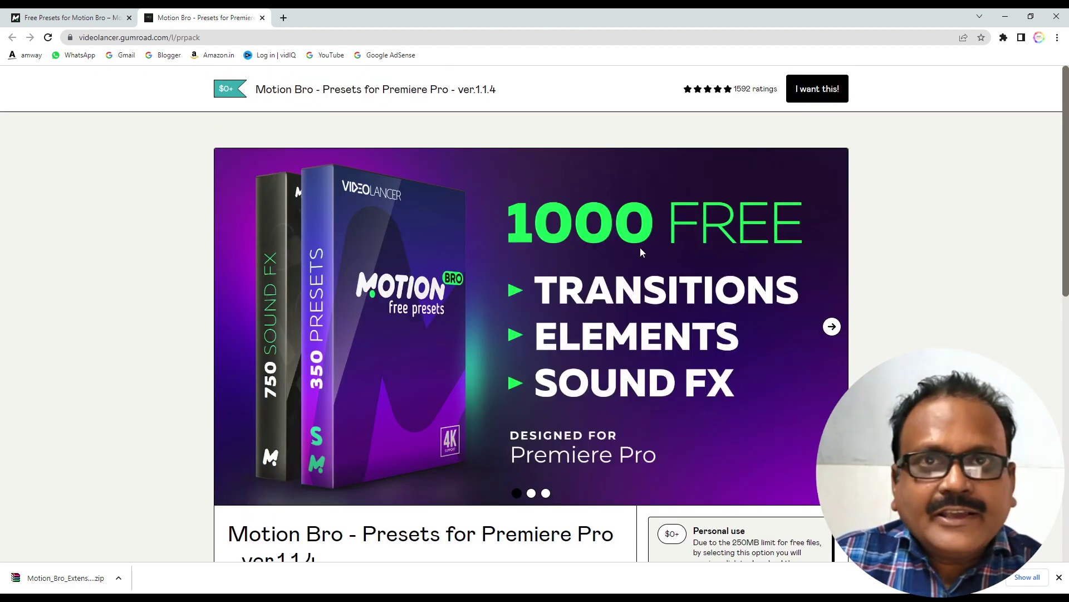
pyautogui.scroll(-2, 640, 249)
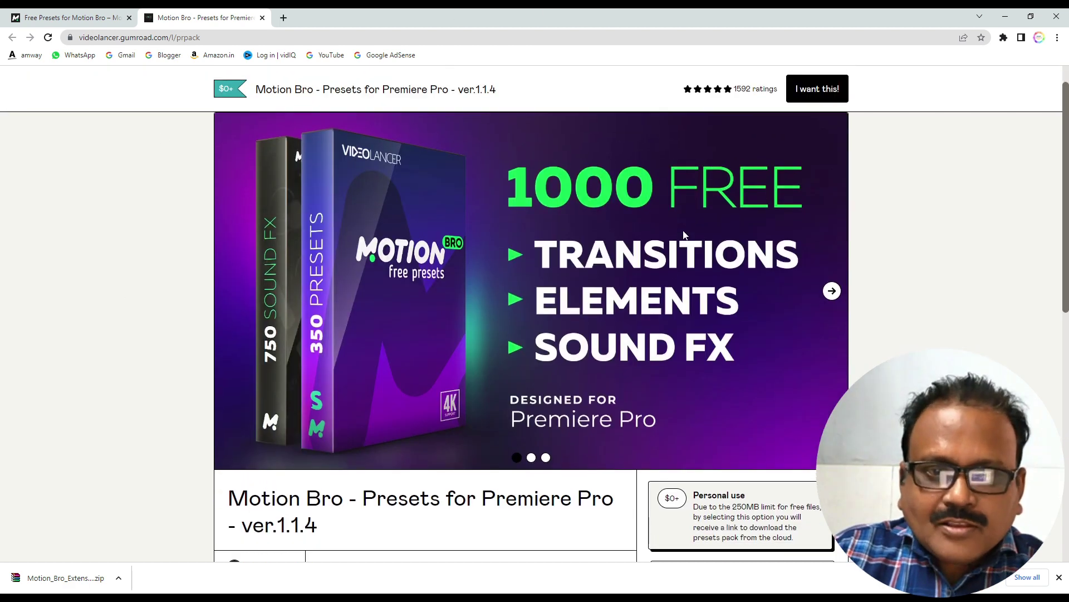
pyautogui.scroll(2, 535, 271)
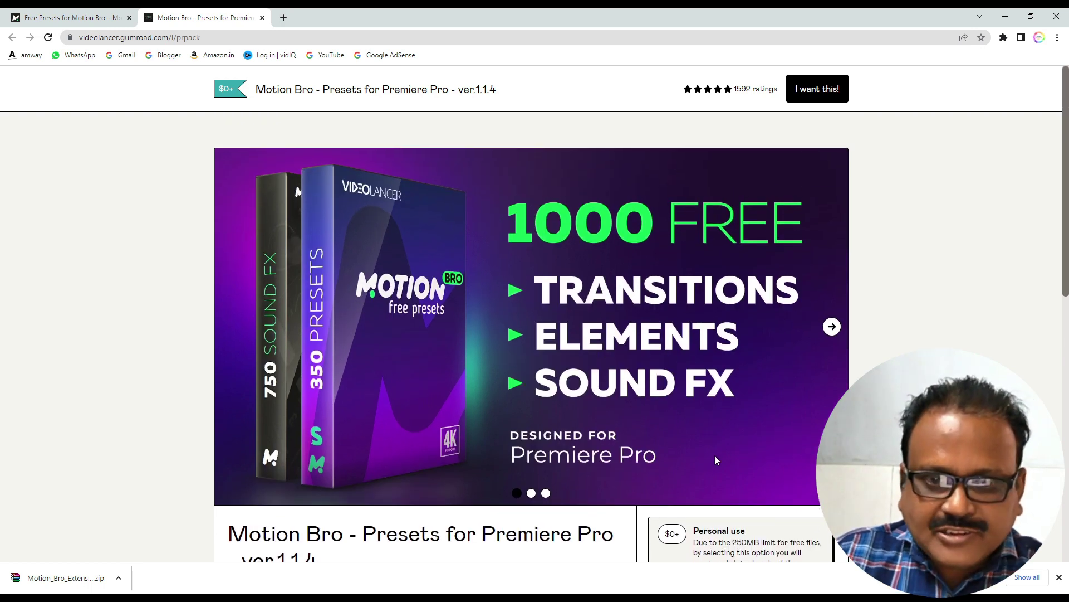
pyautogui.scroll(-2, 610, 441)
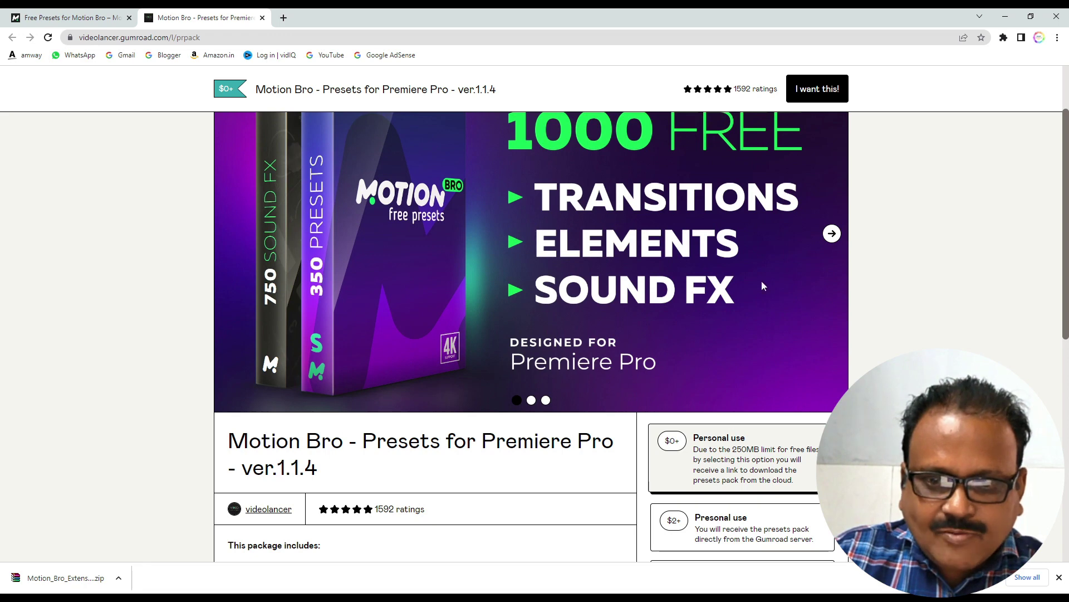
pyautogui.click(838, 235)
pyautogui.scroll(2, 839, 234)
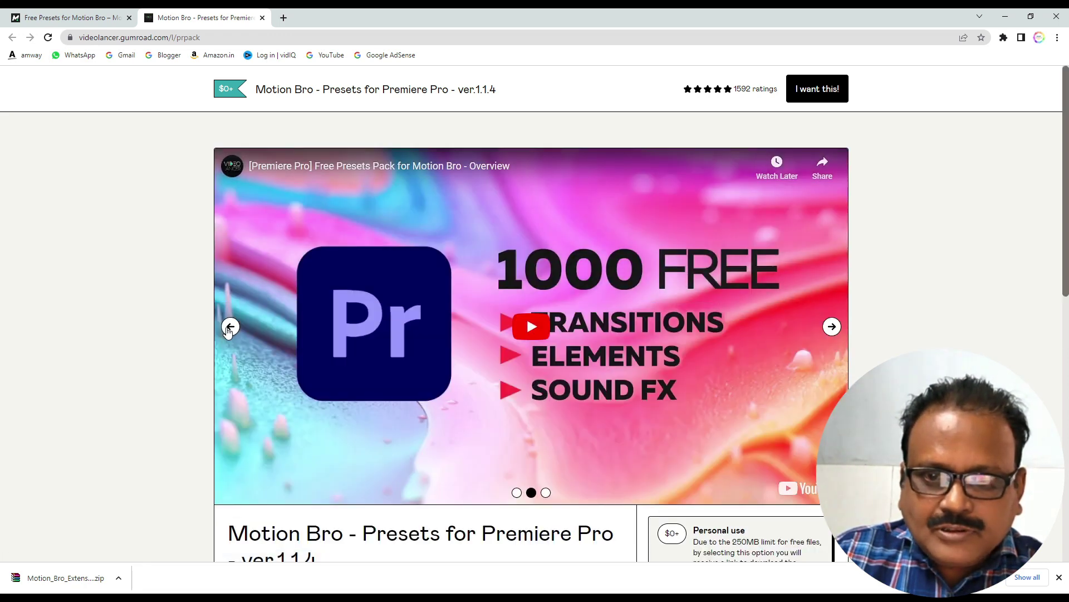
pyautogui.click(230, 327)
pyautogui.scroll(-4, 643, 429)
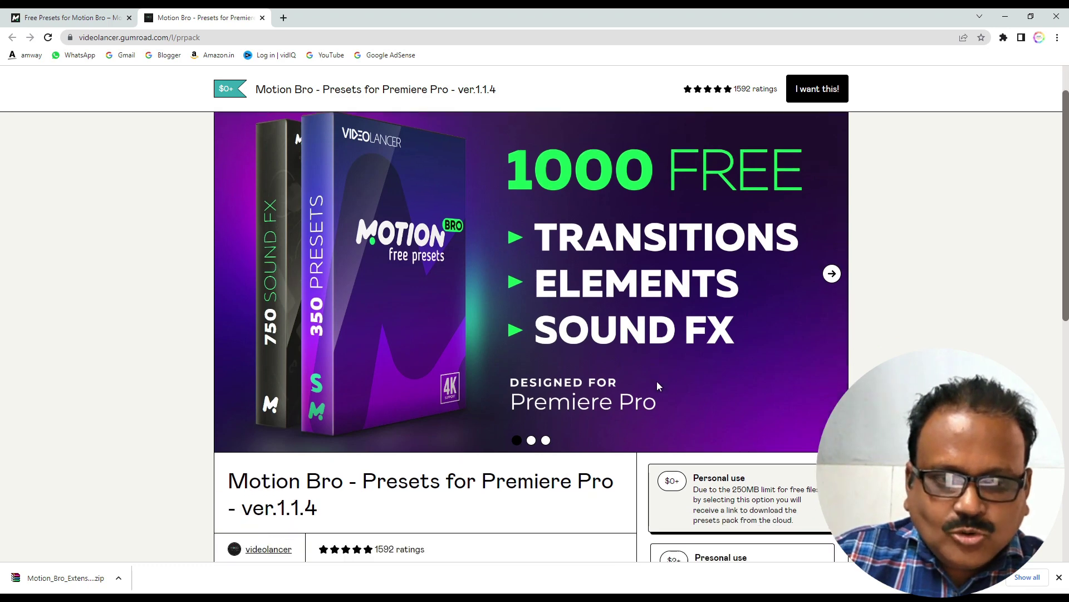
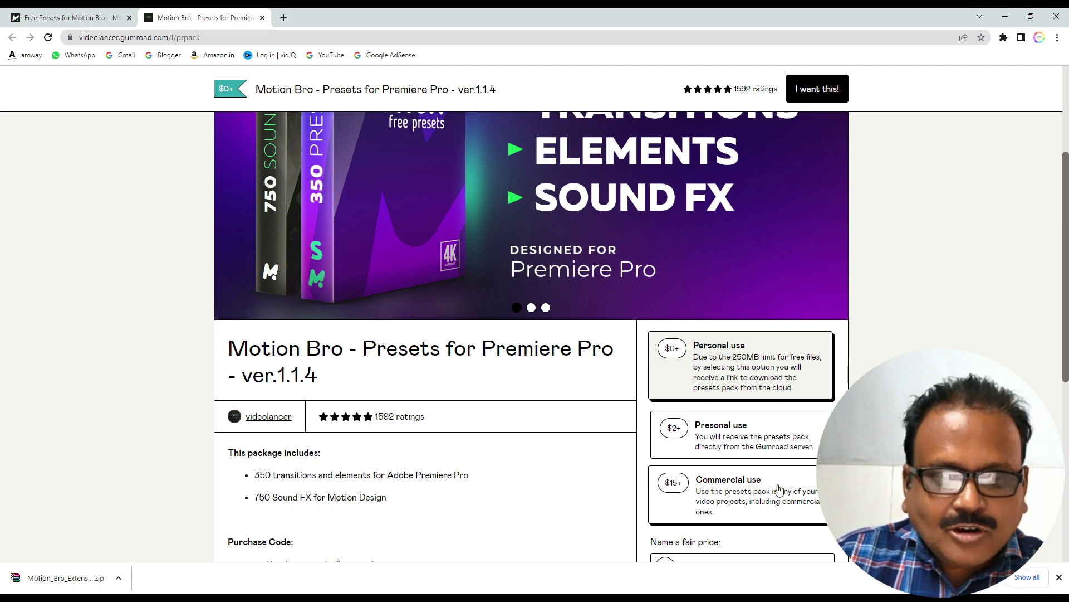
# Enter a fair price of 0 for the Motion Bro Presets for Premiere Pro pack and check out
pyautogui.scroll(-2, 718, 390)
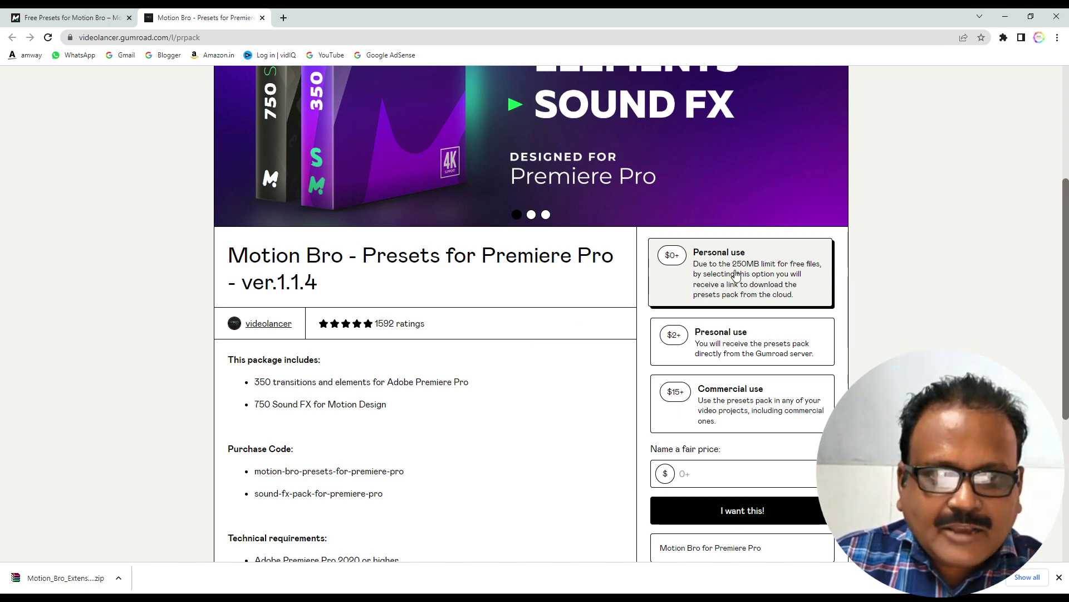
pyautogui.click(687, 475)
pyautogui.write('0')
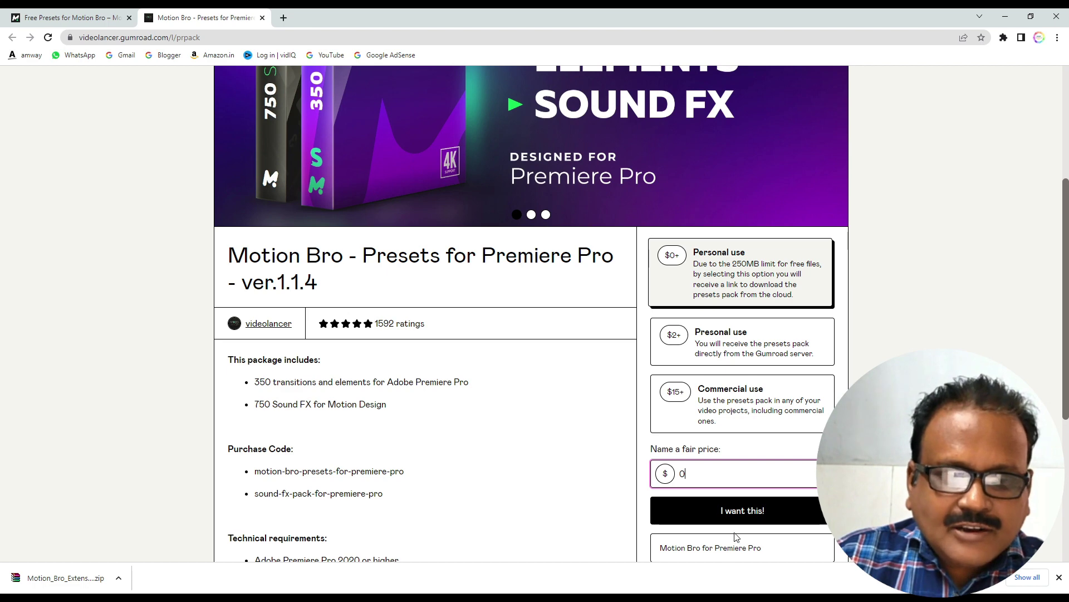
pyautogui.click(747, 519)
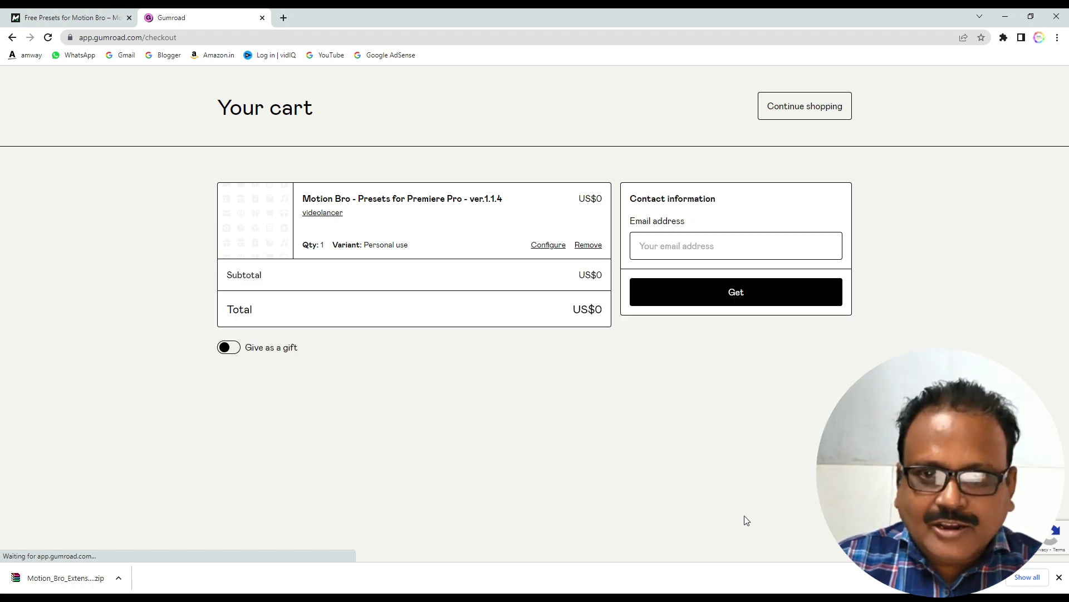
# Claim the free pack with the buyer's e-mail address, download the Presets zip, and close Chrome
pyautogui.click(702, 252)
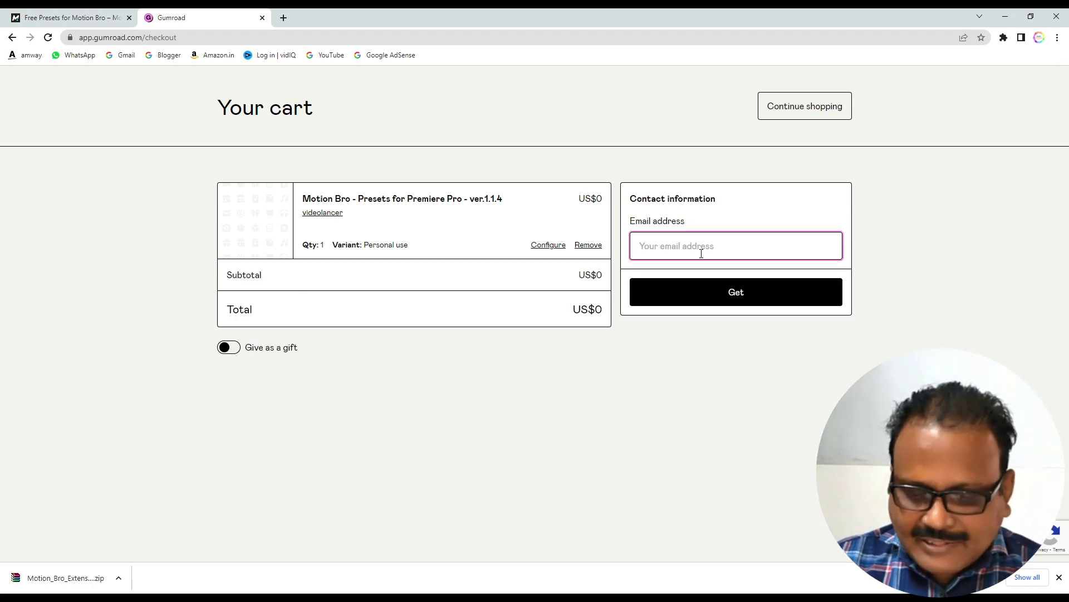
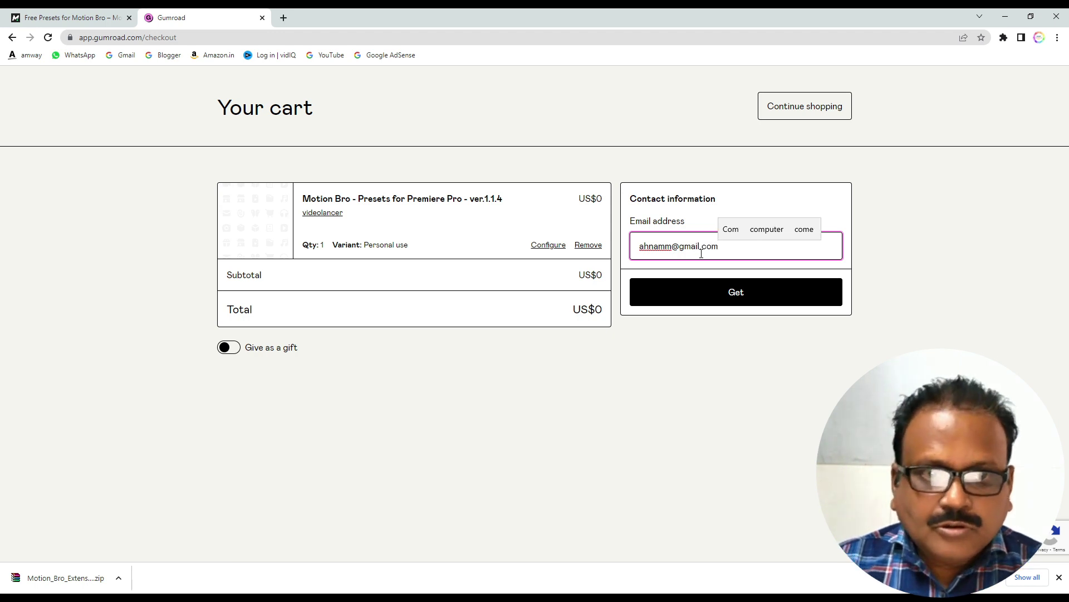
pyautogui.click(725, 291)
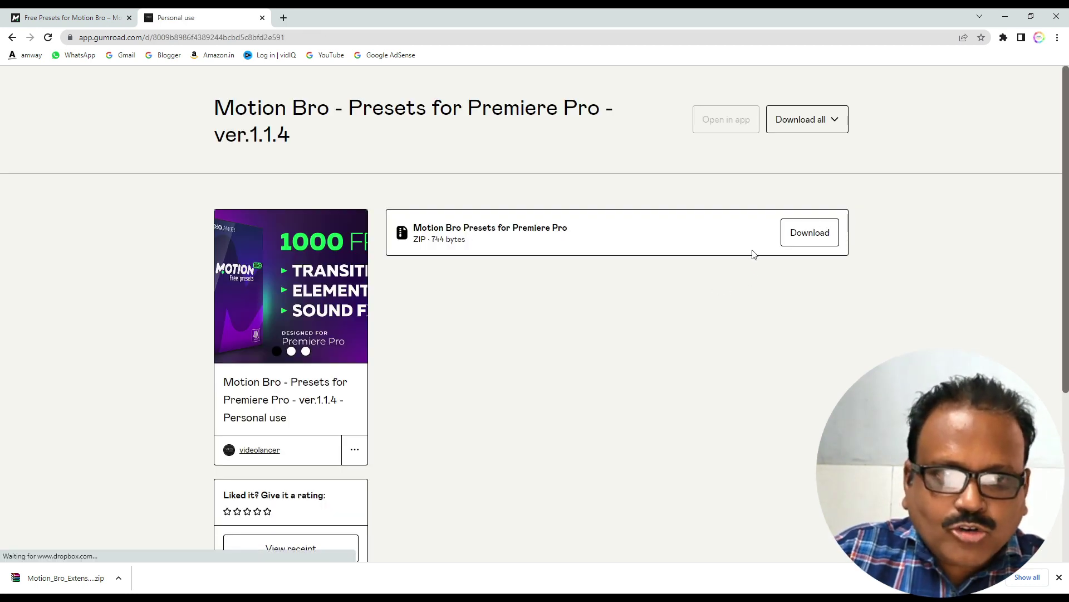
pyautogui.click(819, 237)
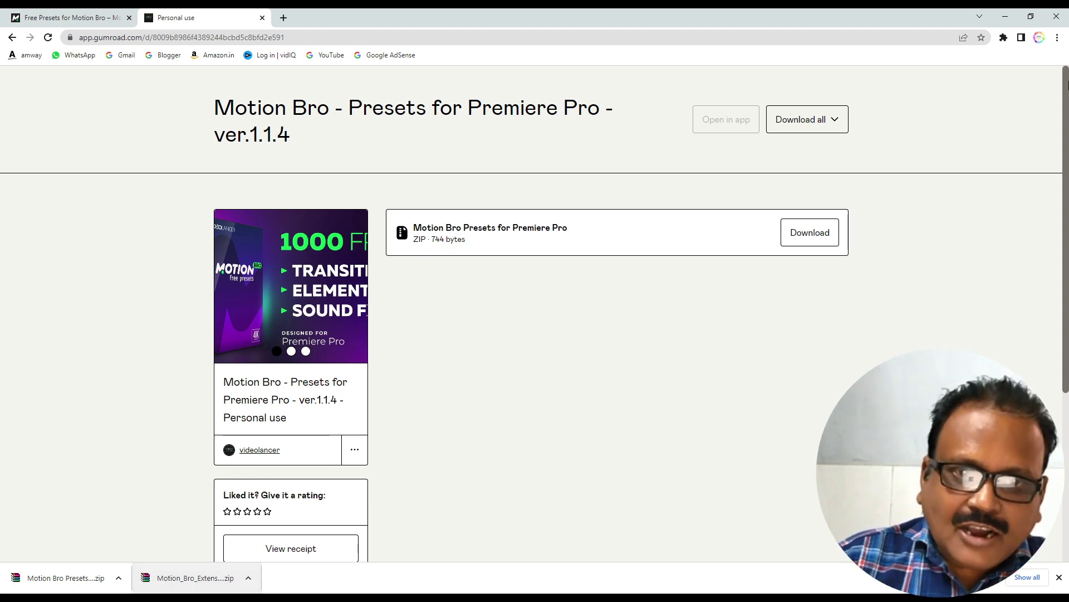
pyautogui.click(1059, 16)
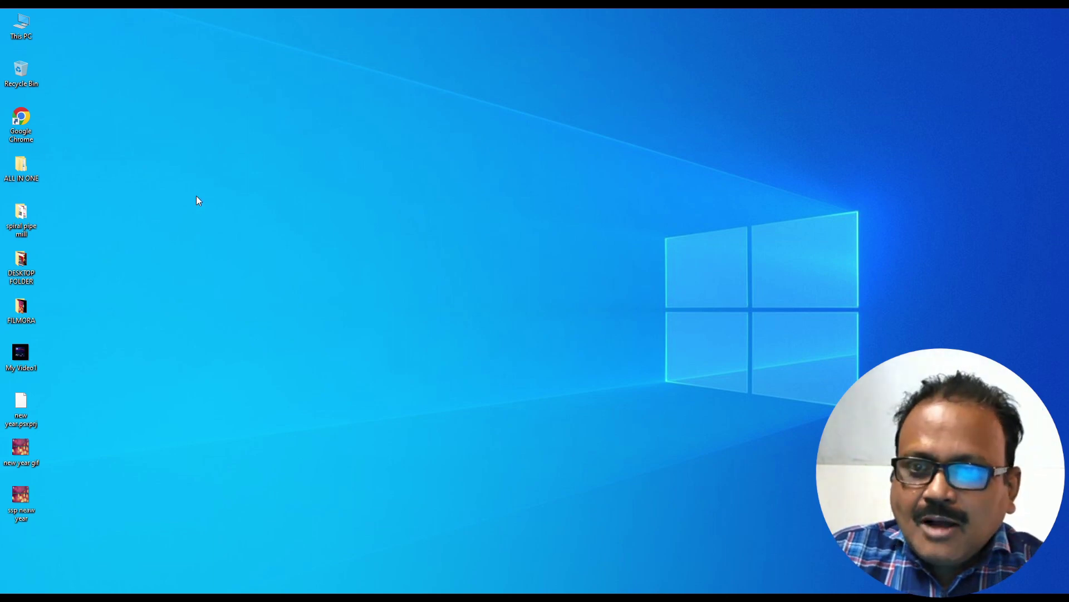
# Cut today's Motion Bro Presets and Extension zips from Downloads, then close the window
pyautogui.click(19, 36)
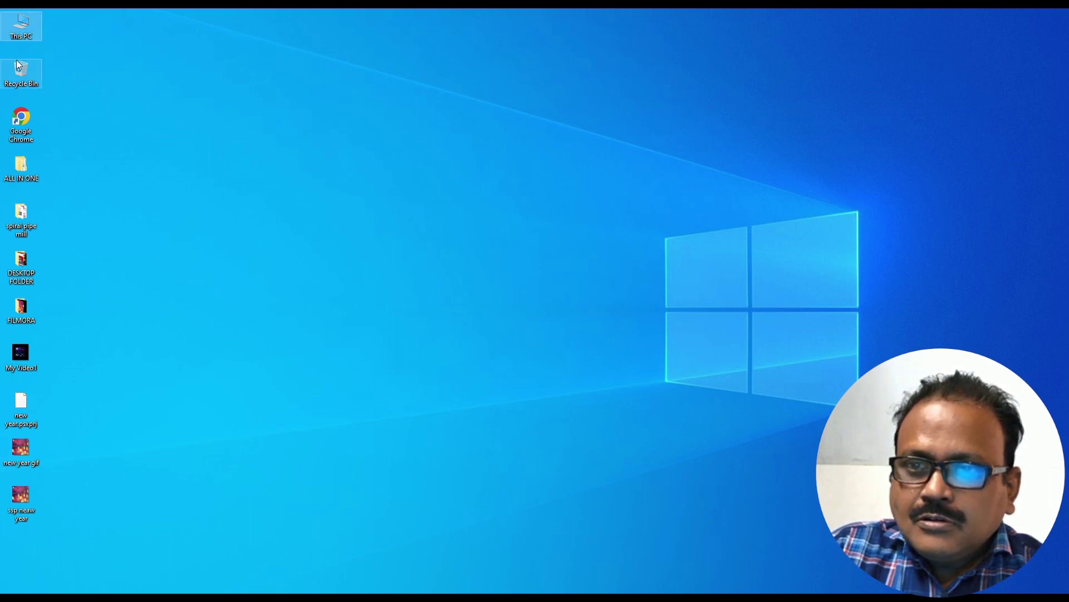
pyautogui.doubleClick(34, 20)
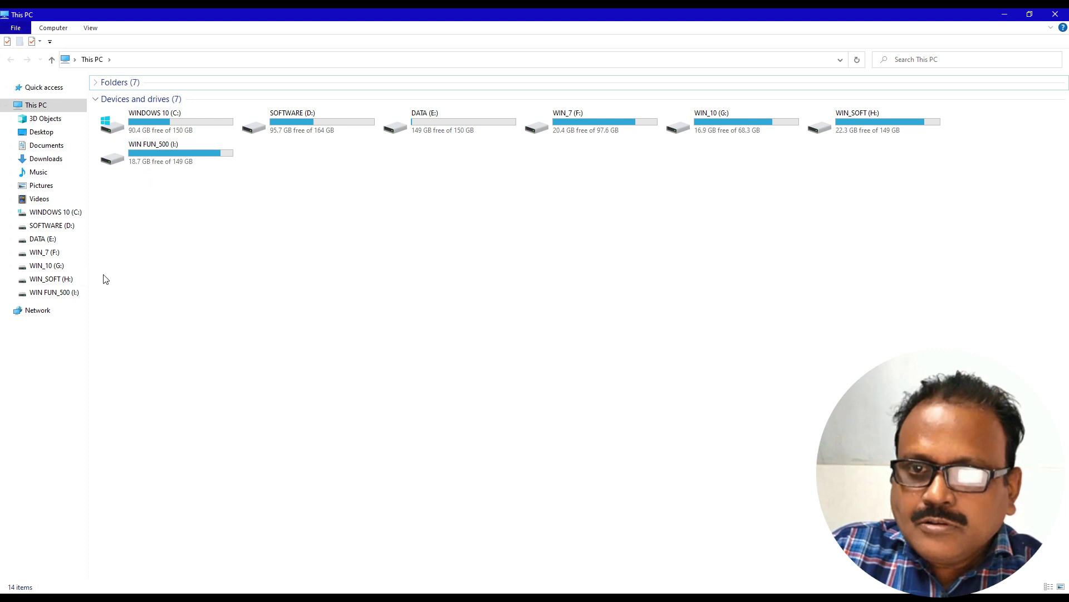
pyautogui.click(53, 163)
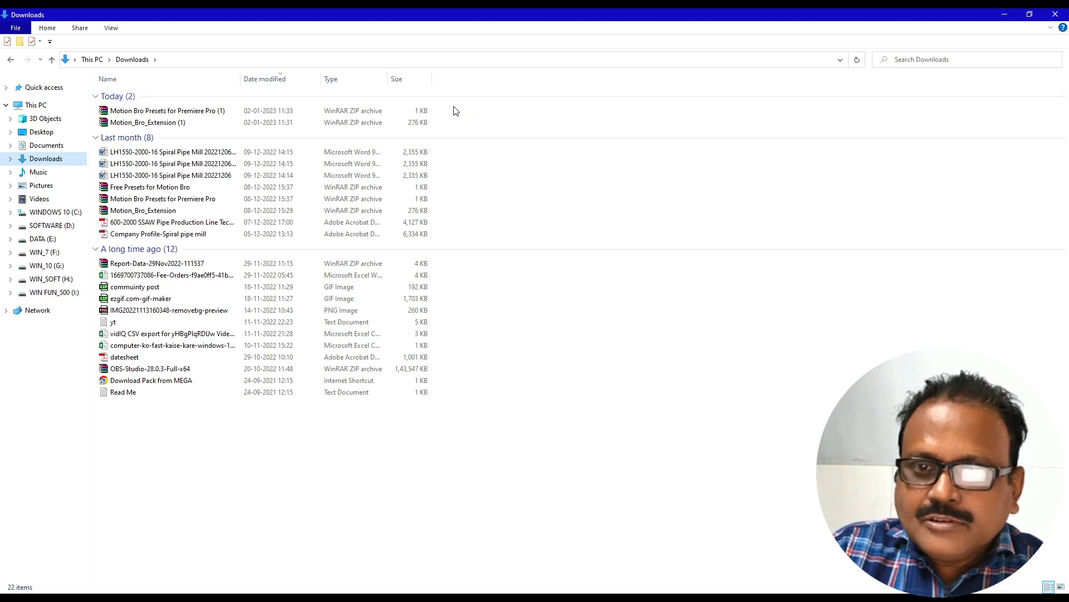
pyautogui.moveTo(454, 109); pyautogui.dragTo(394, 137)
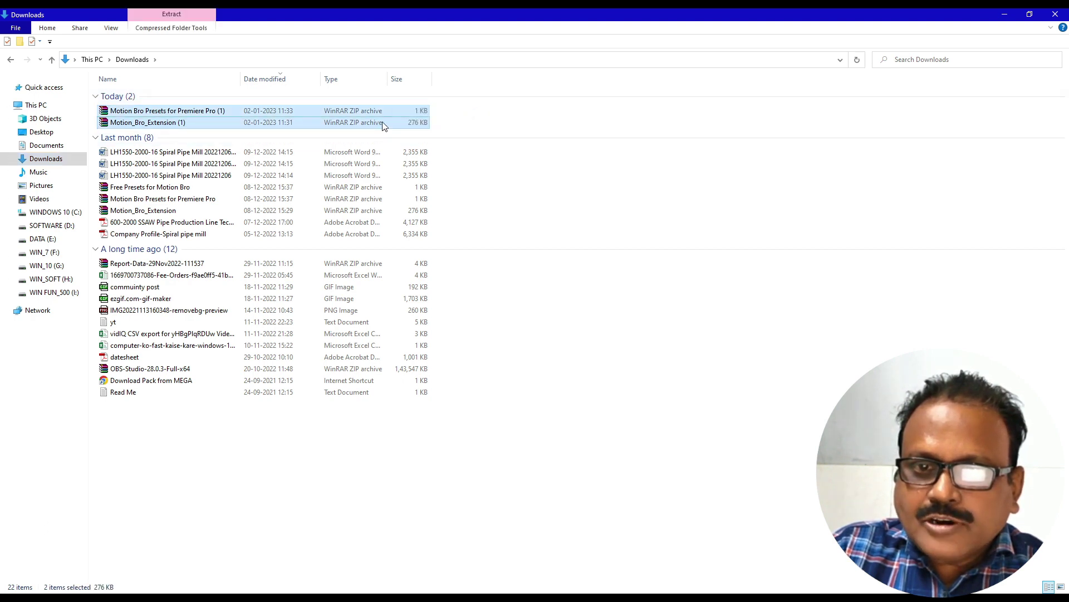
pyautogui.rightClick(382, 123)
pyautogui.click(402, 225)
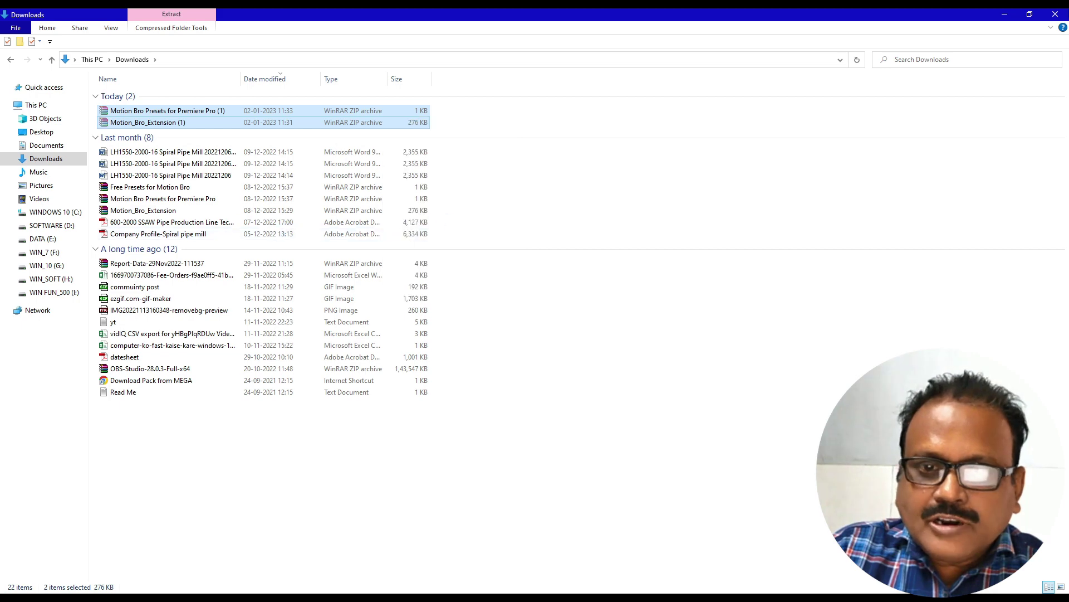
pyautogui.click(1055, 14)
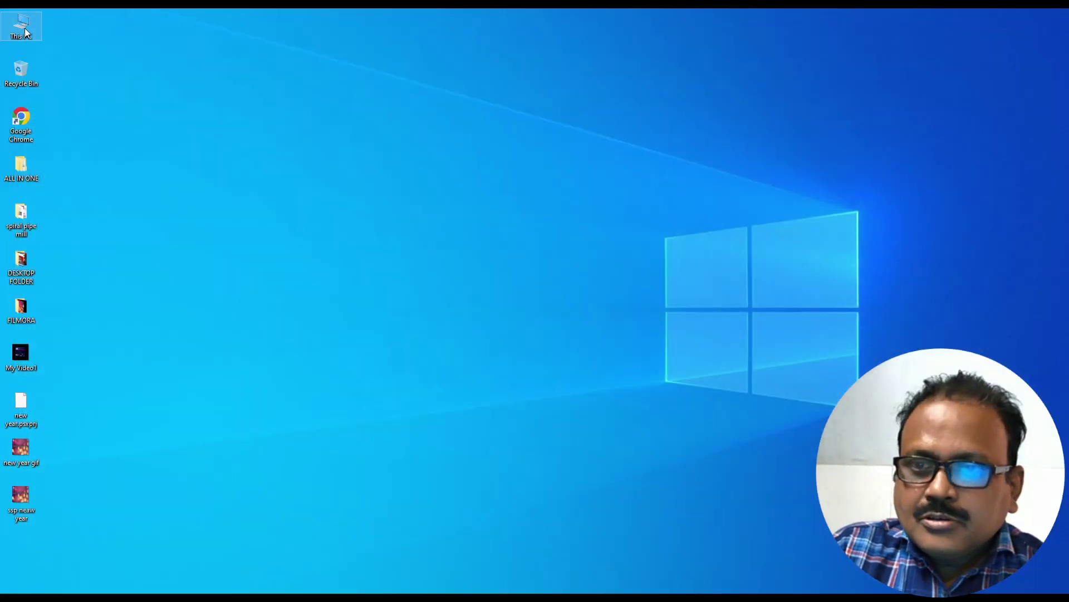
# Create a folder named 'New folder' on the DATA (E:) drive
pyautogui.doubleClick(23, 27)
pyautogui.click(15, 27)
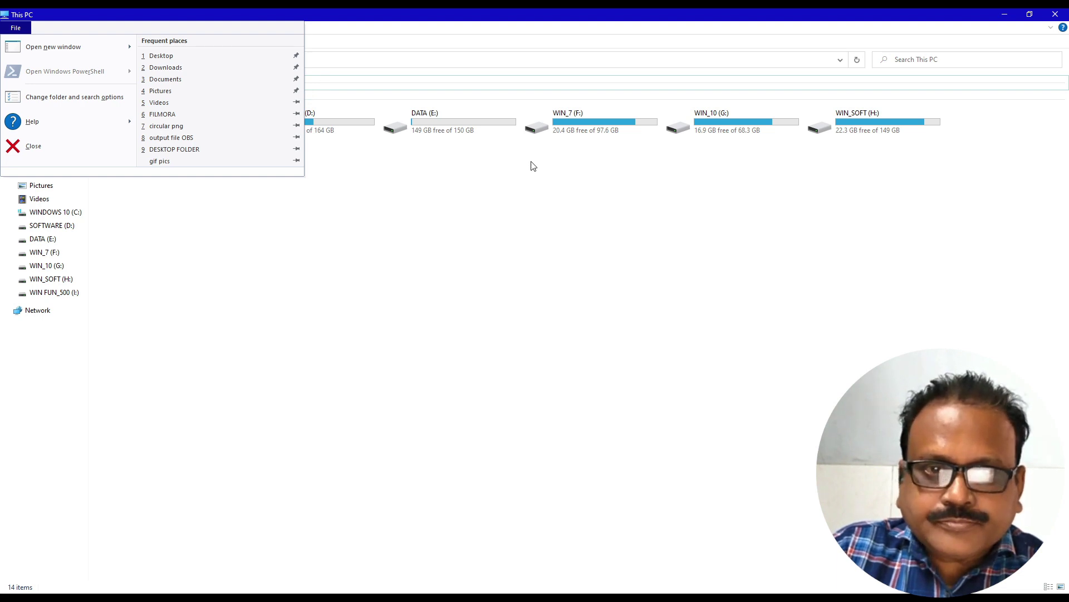
pyautogui.click(534, 165)
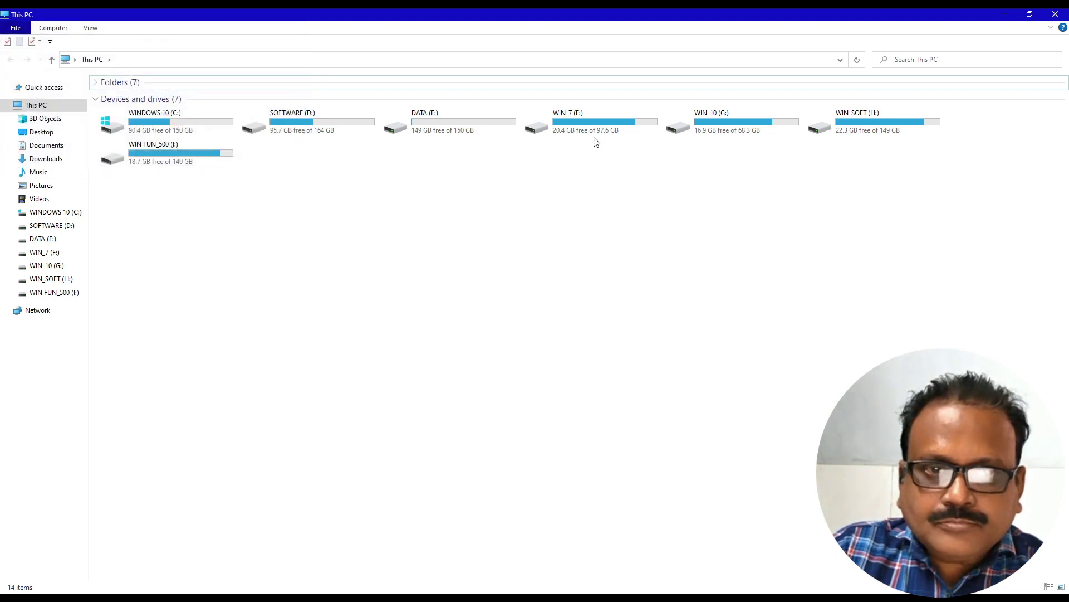
pyautogui.doubleClick(463, 122)
pyautogui.rightClick(161, 209)
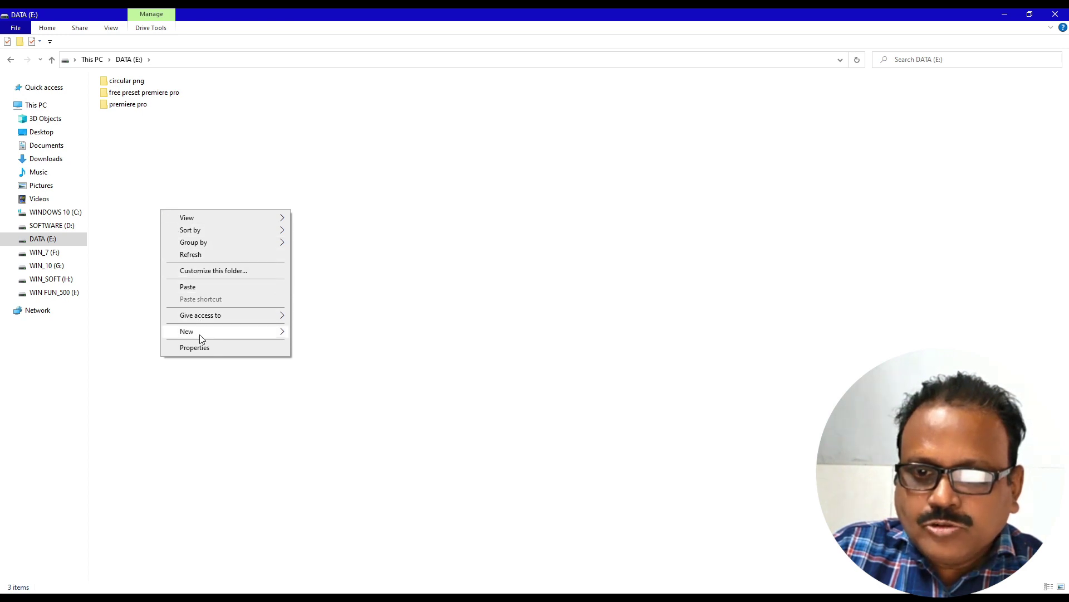
pyautogui.moveTo(202, 337)
pyautogui.click(313, 334)
pyautogui.click(210, 197)
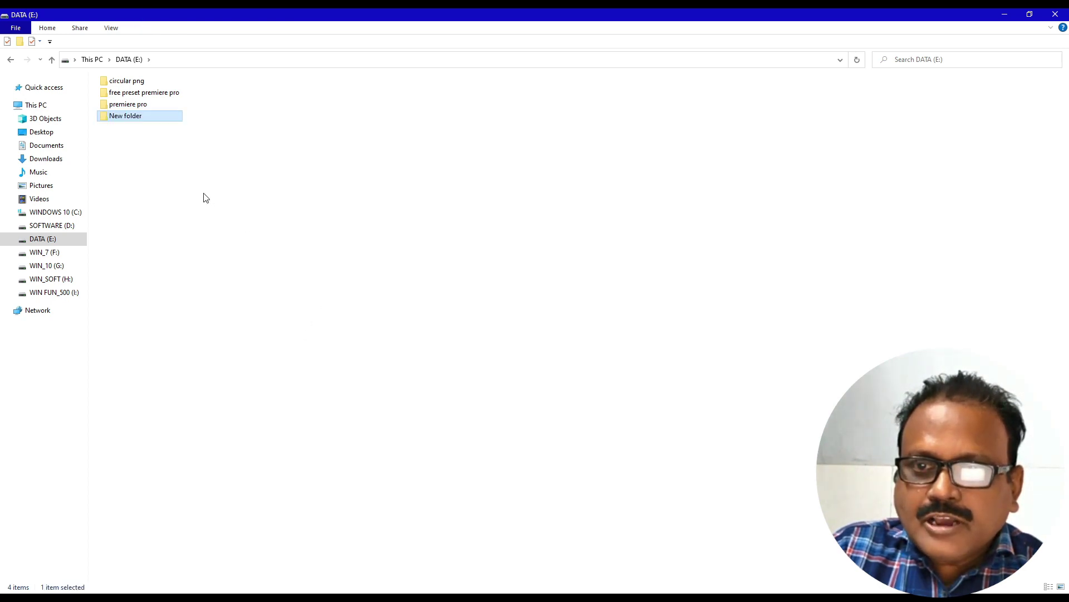
pyautogui.click(130, 125)
# Paste both Motion Bro zip archives into the empty New folder
pyautogui.doubleClick(128, 120)
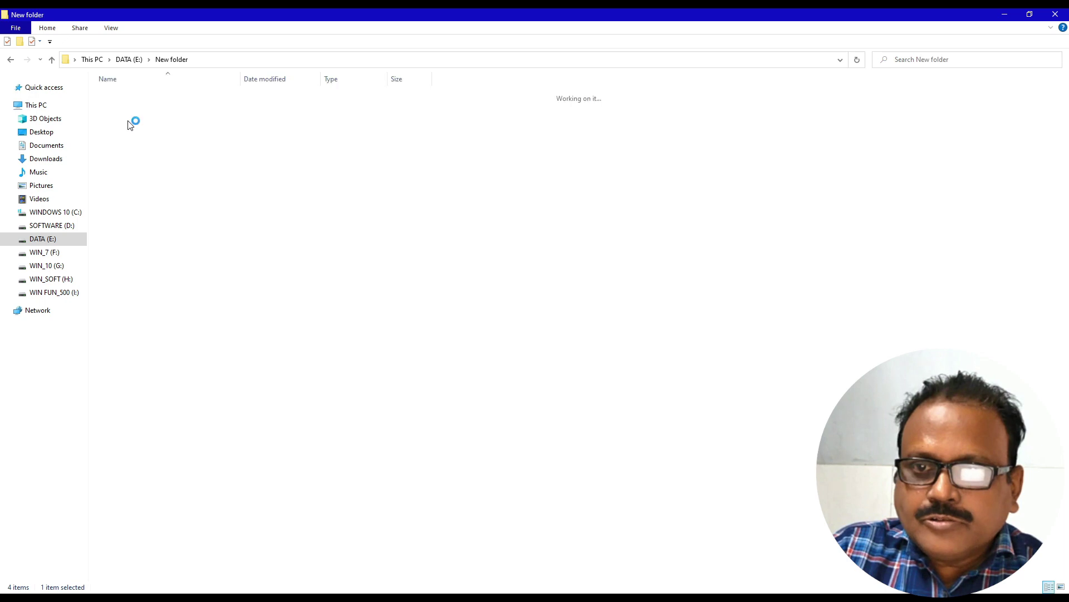
pyautogui.rightClick(128, 119)
pyautogui.click(158, 199)
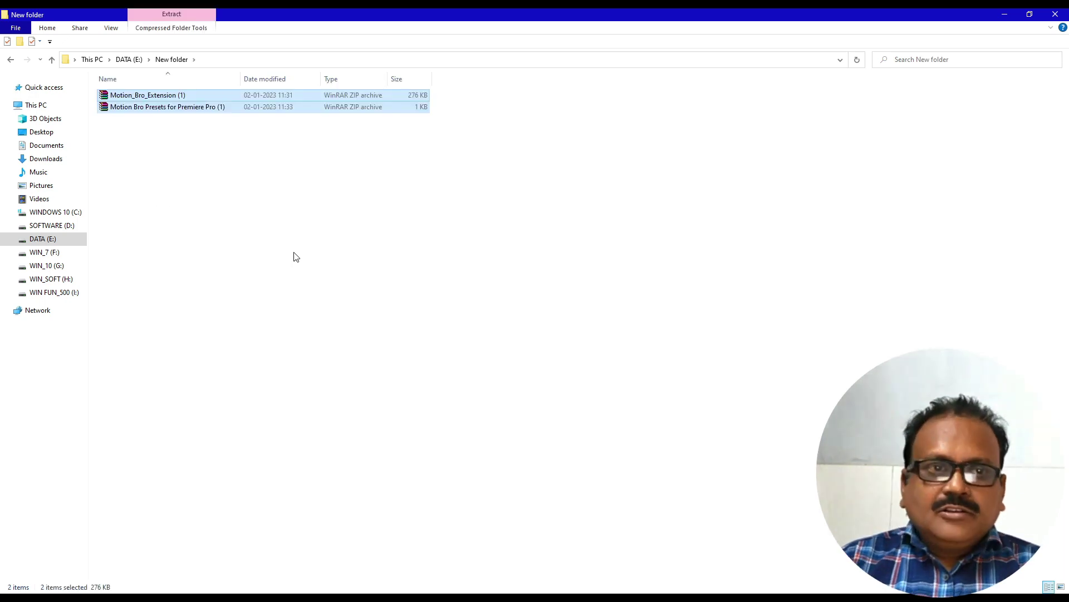
pyautogui.click(276, 248)
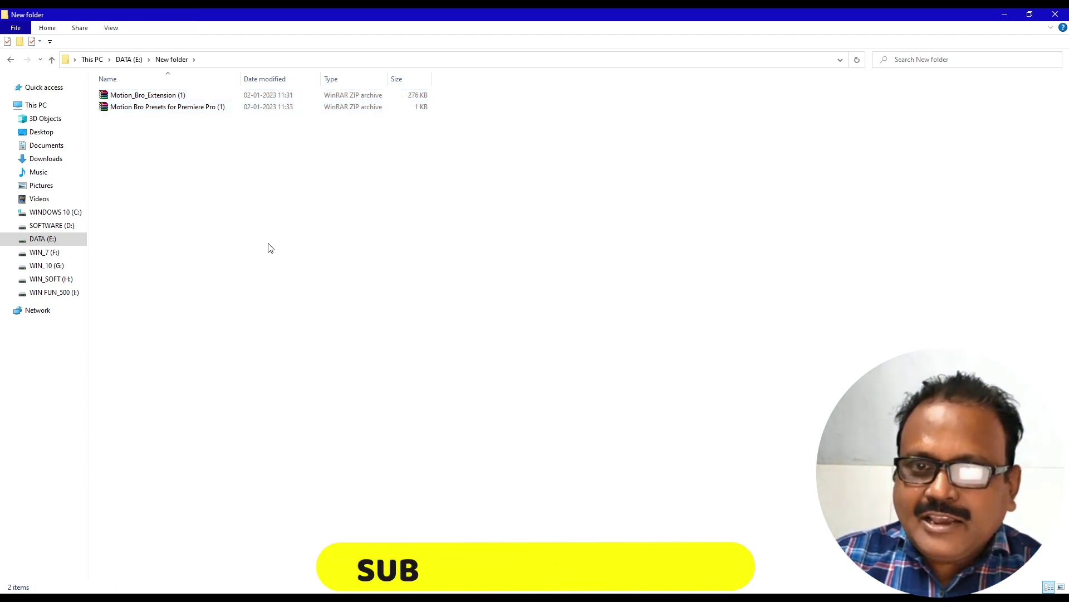
# Extract Motion_Bro_Extension (1) here with 7-Zip
pyautogui.rightClick(173, 96)
pyautogui.moveTo(240, 116)
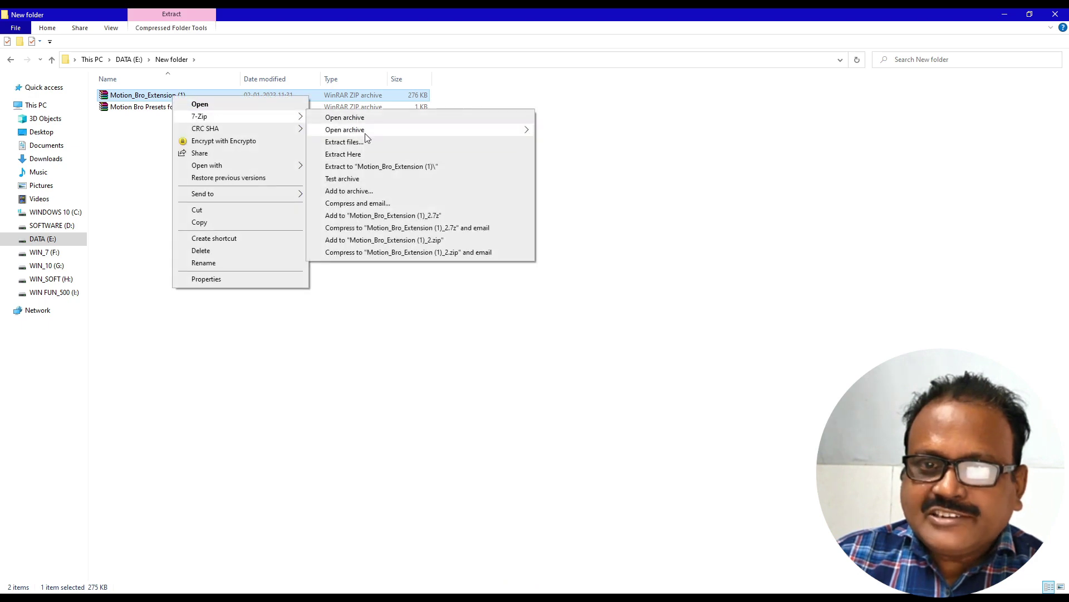
pyautogui.click(366, 159)
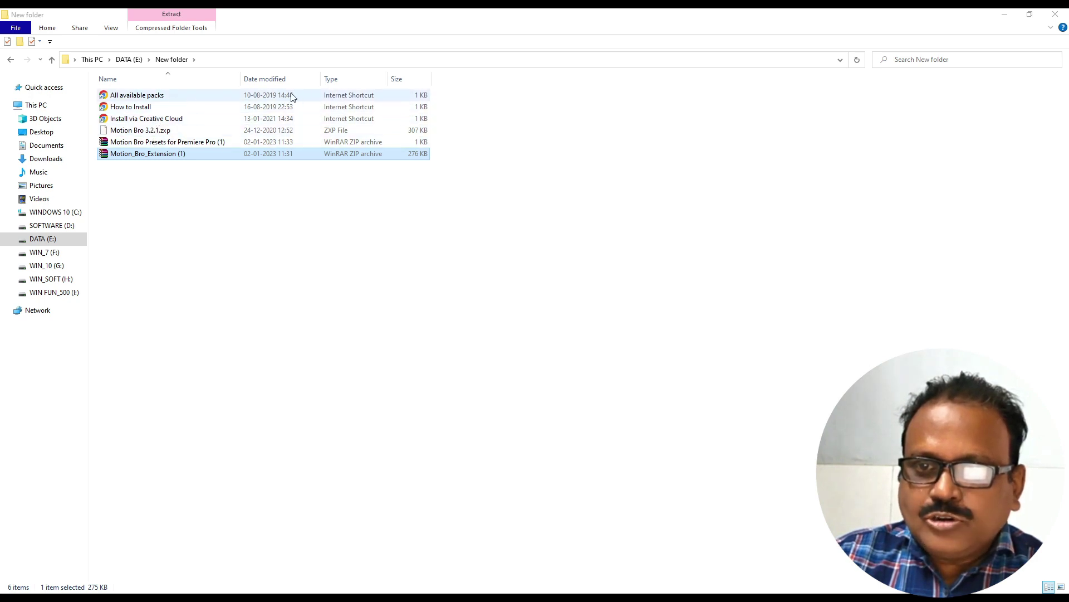
# Permanently delete the three extracted internet shortcut files
pyautogui.moveTo(434, 95); pyautogui.dragTo(426, 122)
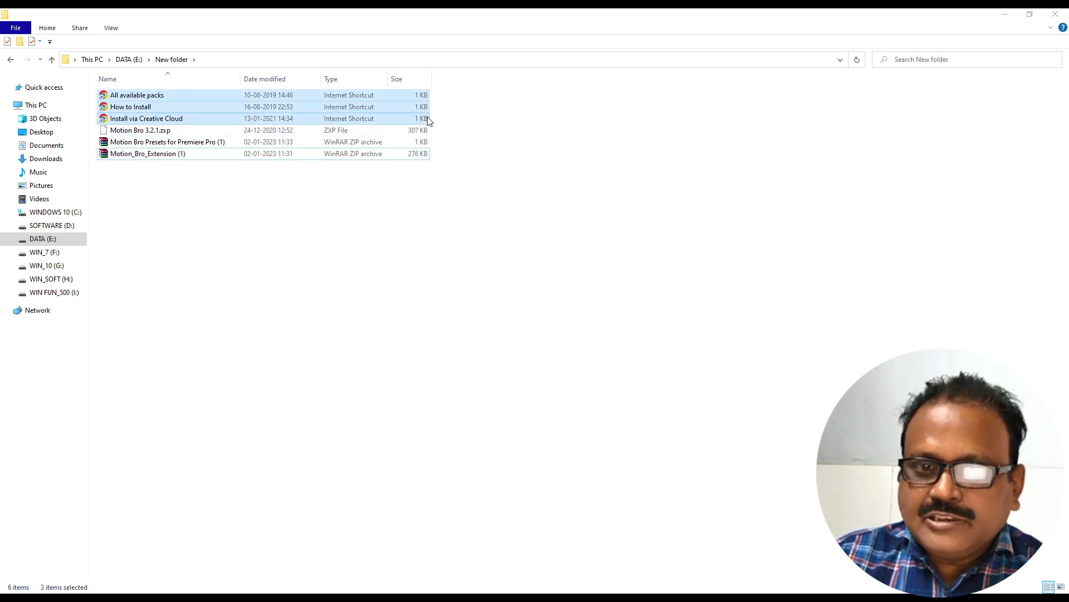
pyautogui.hotkey('shift', 'Delete')
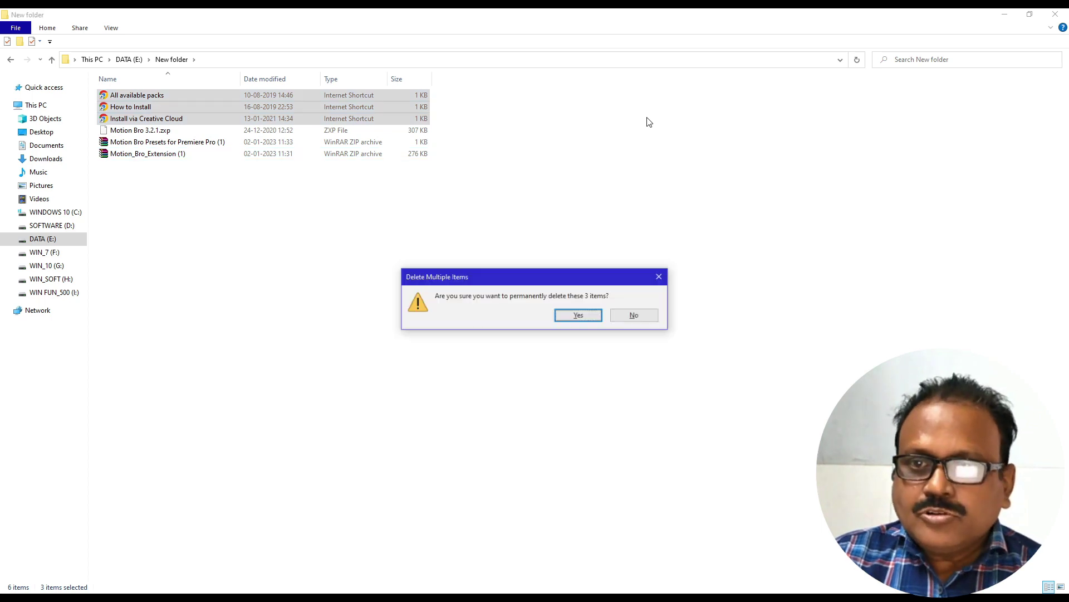
pyautogui.press('Return')
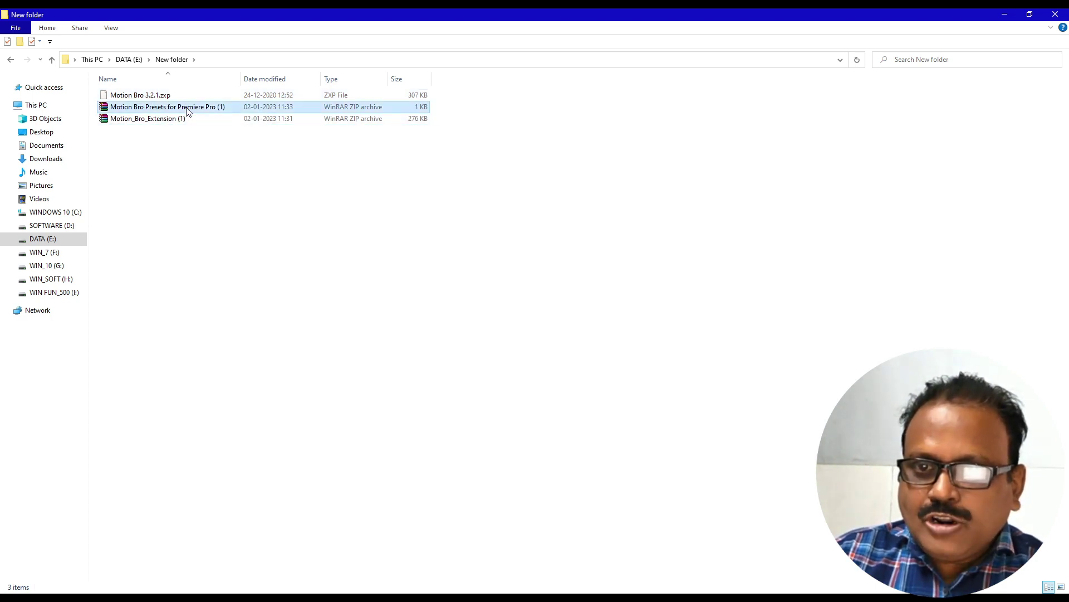
# Extract the Motion Bro Presets for Premiere Pro (1) archive here with 7-Zip
pyautogui.rightClick(186, 108)
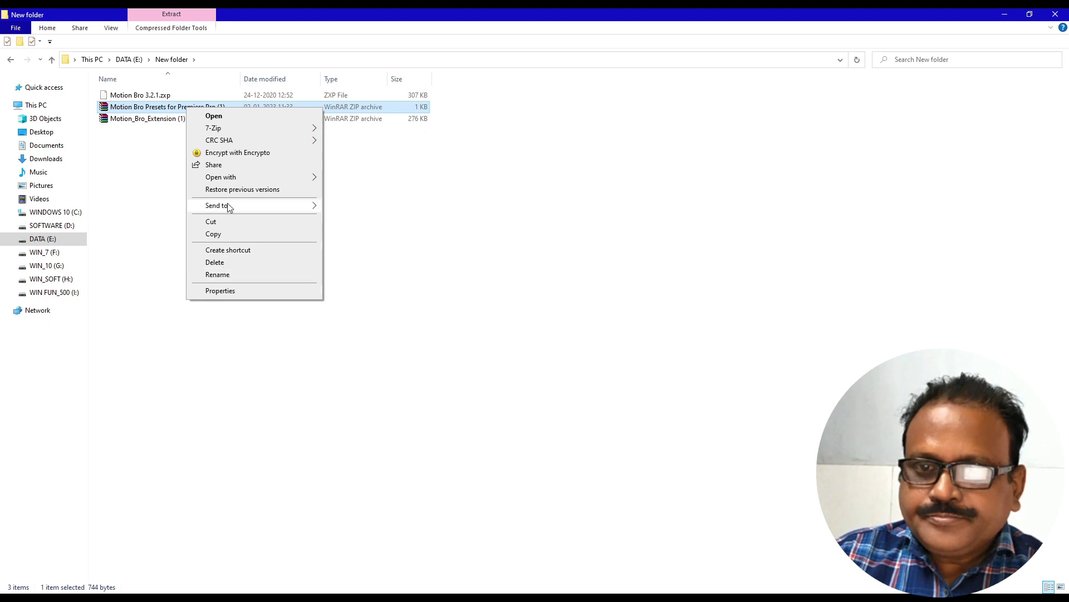
pyautogui.moveTo(301, 129)
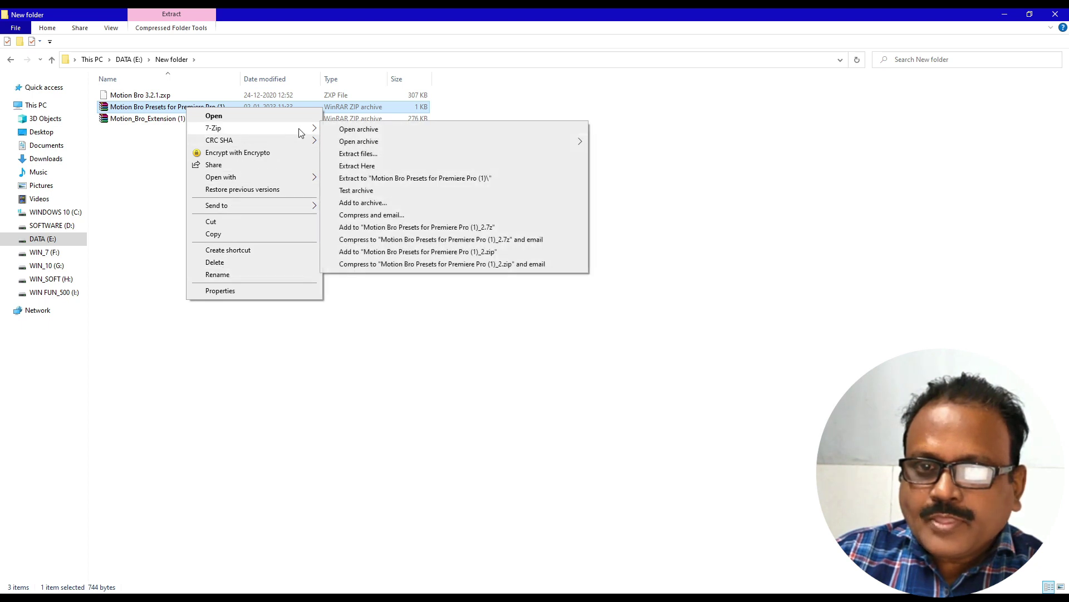
pyautogui.click(380, 170)
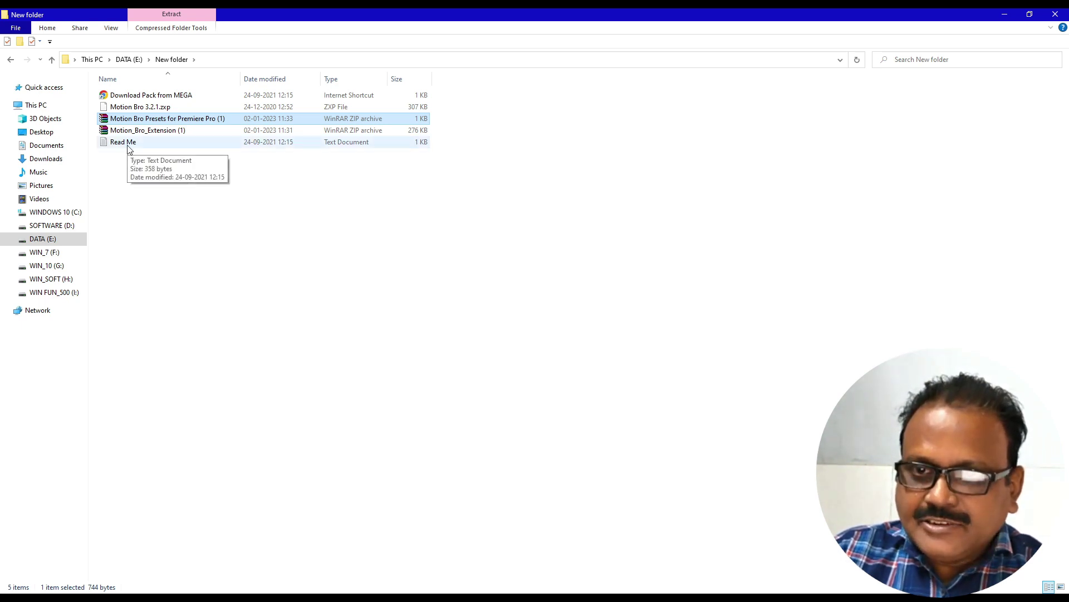
# Delete the Download Pack from MEGA shortcut and open the Read Me file
pyautogui.click(157, 98)
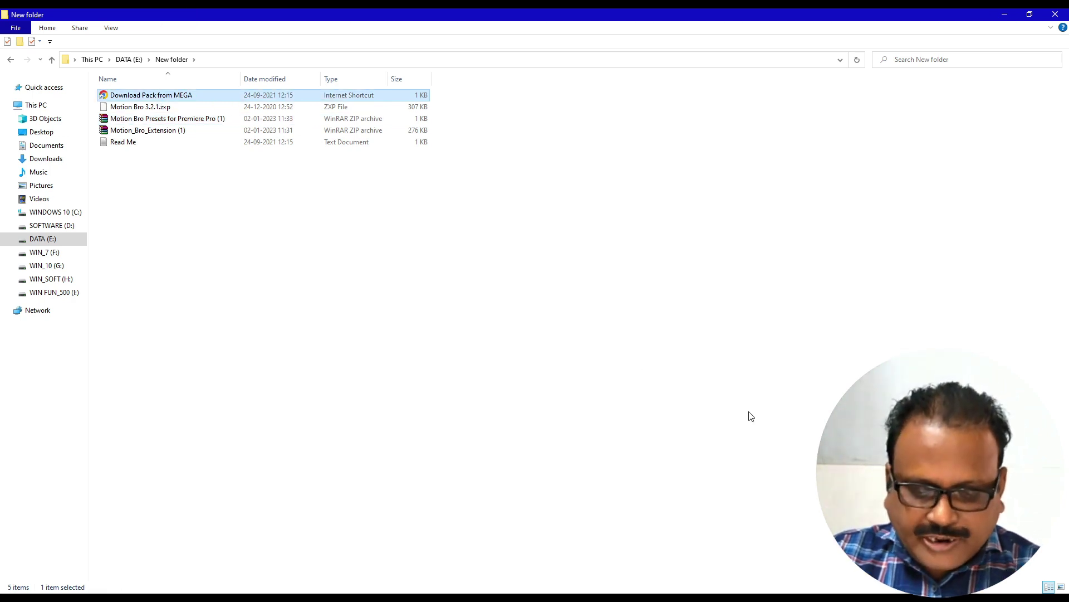
pyautogui.press('Delete')
pyautogui.press('Return')
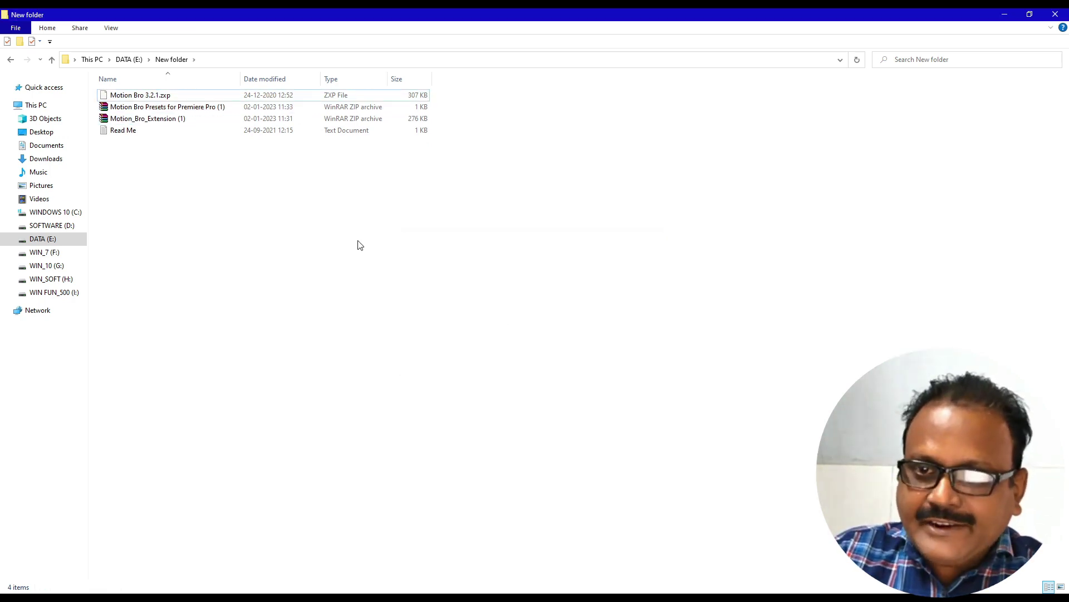
pyautogui.doubleClick(126, 133)
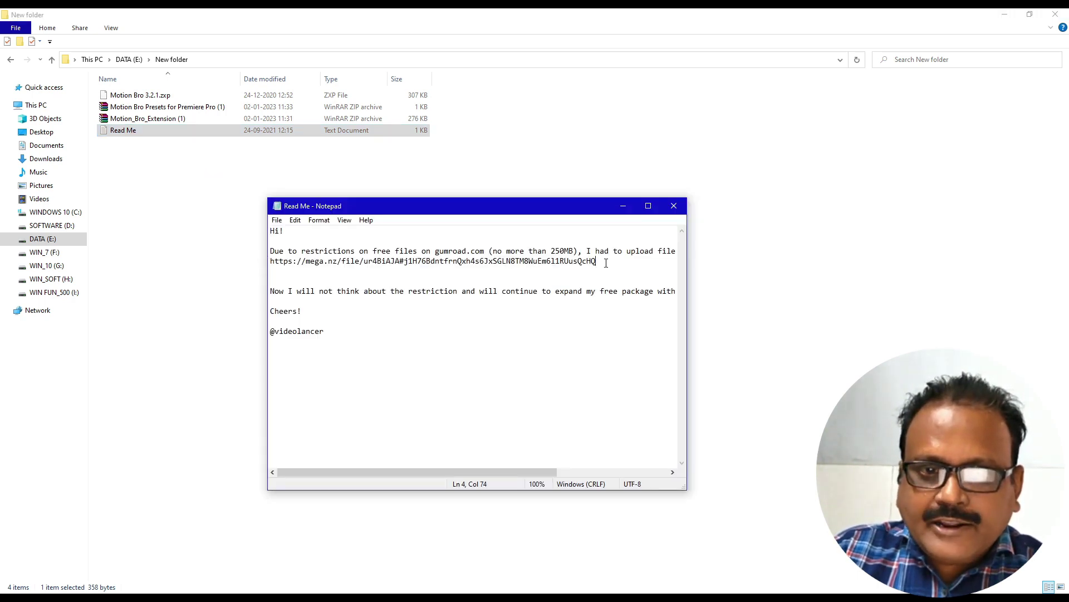
# Copy the mega.nz download link from the Read Me note and close Notepad
pyautogui.click(426, 269)
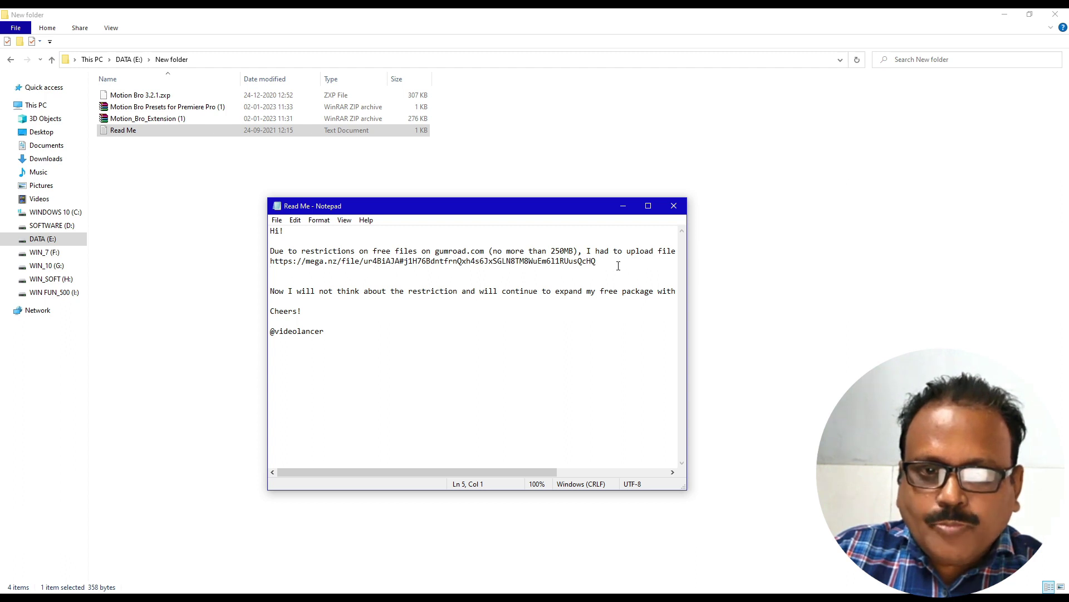
pyautogui.moveTo(576, 265); pyautogui.dragTo(267, 265)
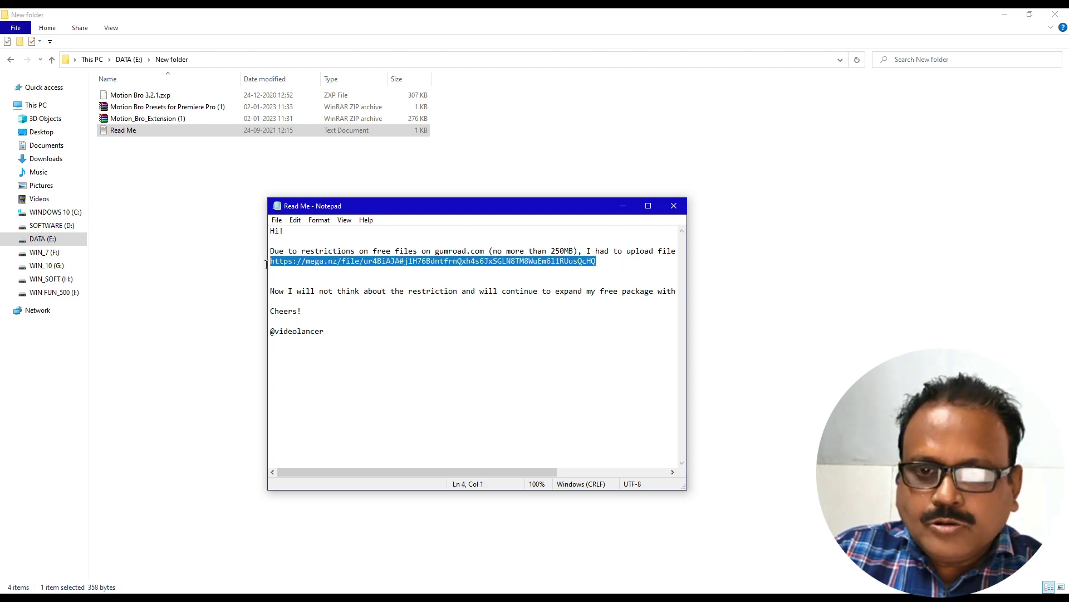
pyautogui.rightClick(297, 266)
pyautogui.click(309, 302)
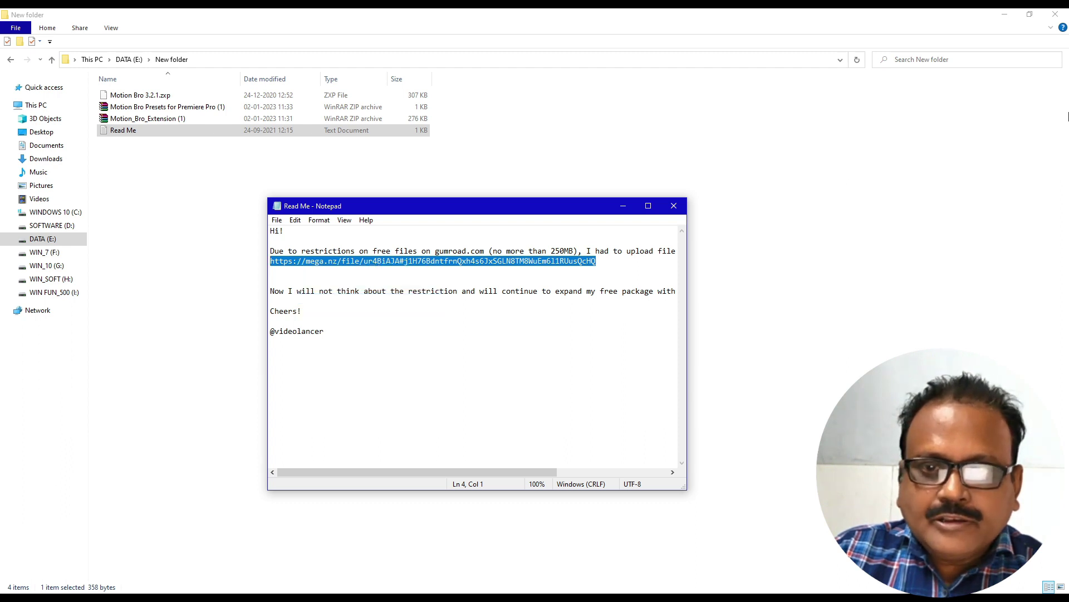
pyautogui.click(674, 206)
# Close File Explorer, launch Chrome, and go to the pasted mega.nz link
pyautogui.click(1065, 13)
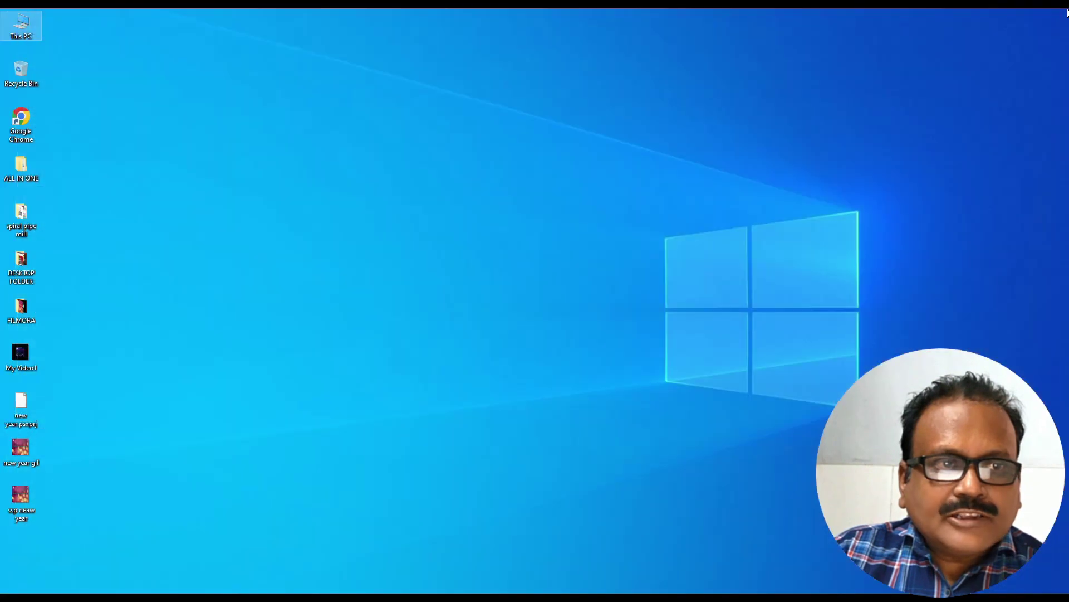
pyautogui.doubleClick(24, 121)
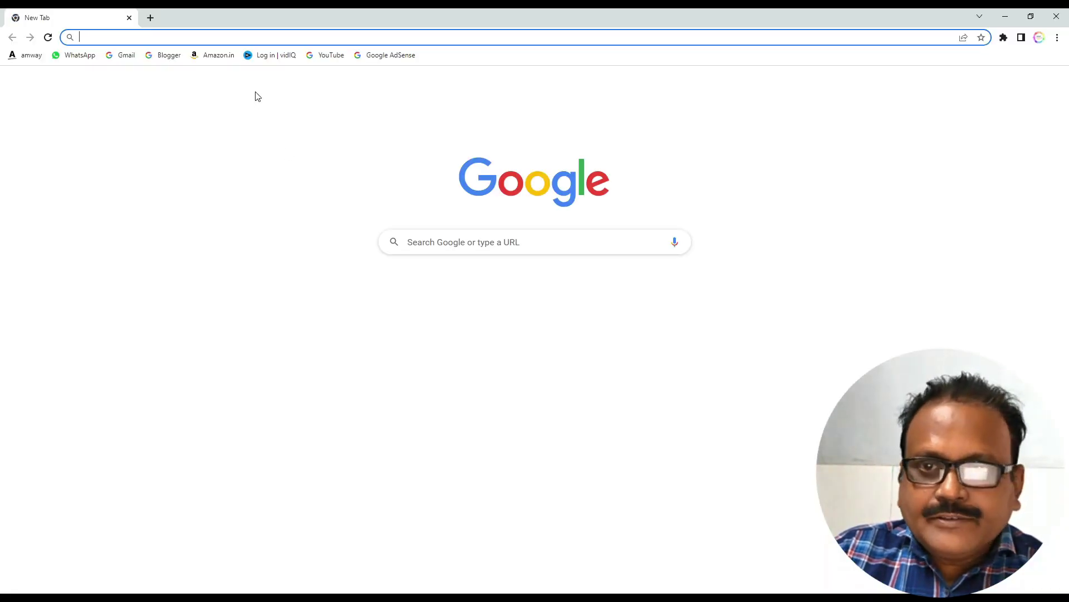
pyautogui.rightClick(433, 249)
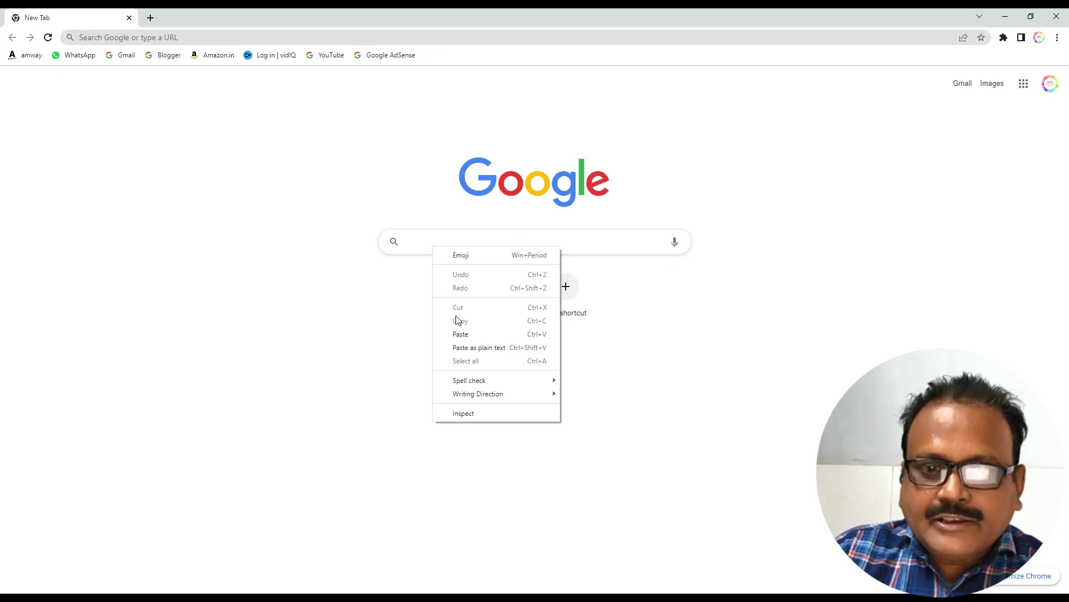
pyautogui.click(460, 334)
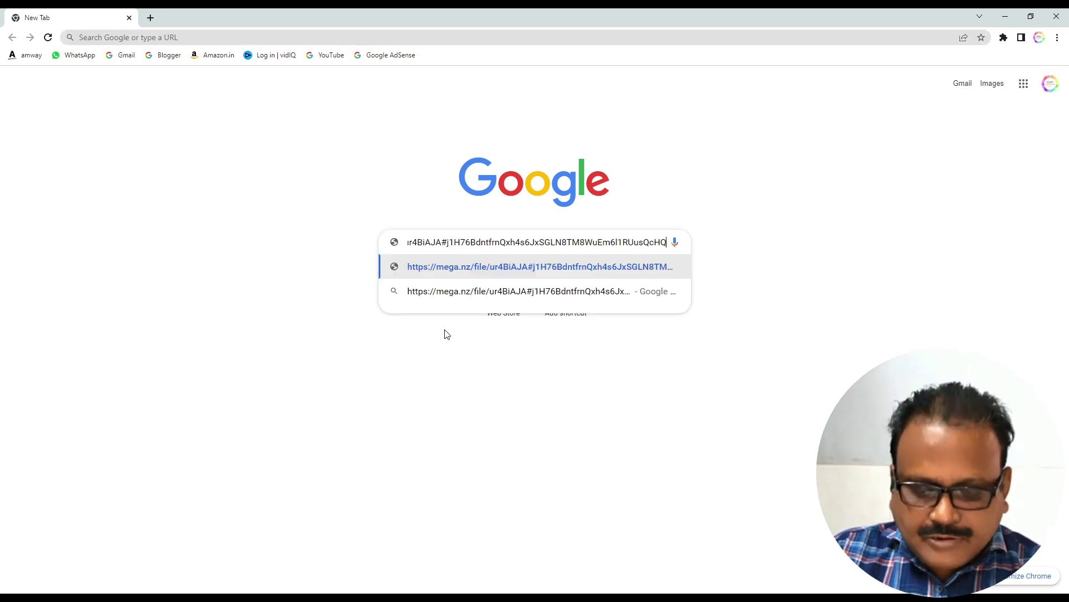
pyautogui.press('Return')
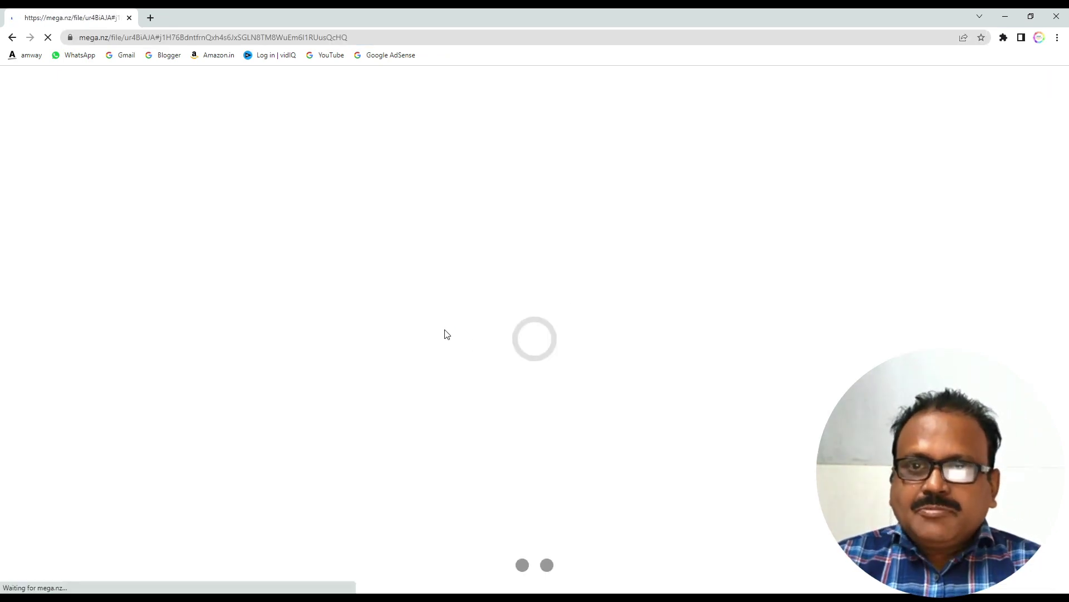
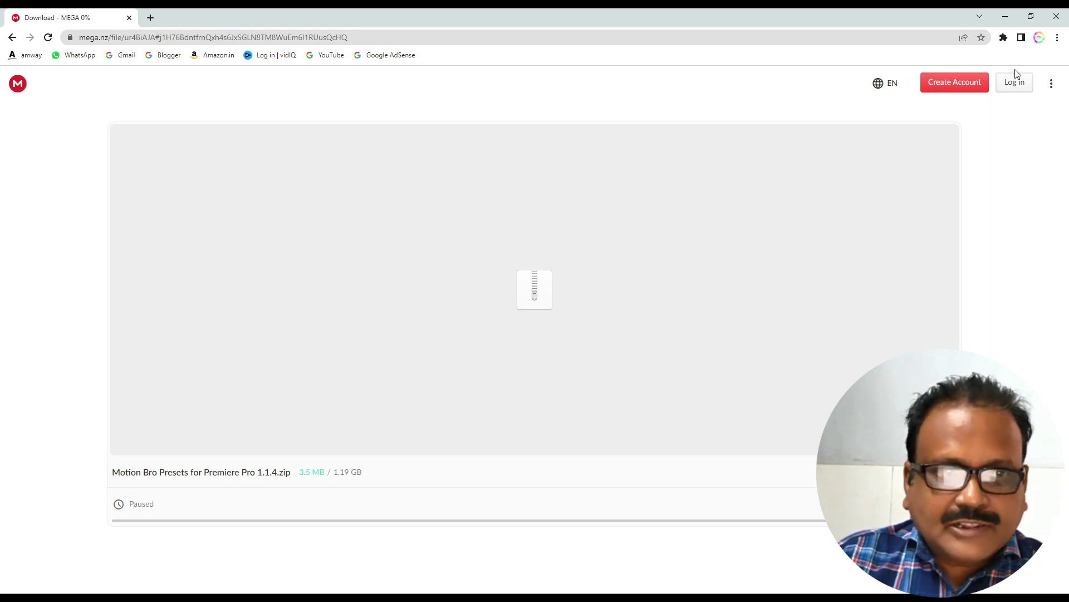
# Close the Chrome window with the paused MEGA download to show the Windows desktop
pyautogui.click(1005, 16)
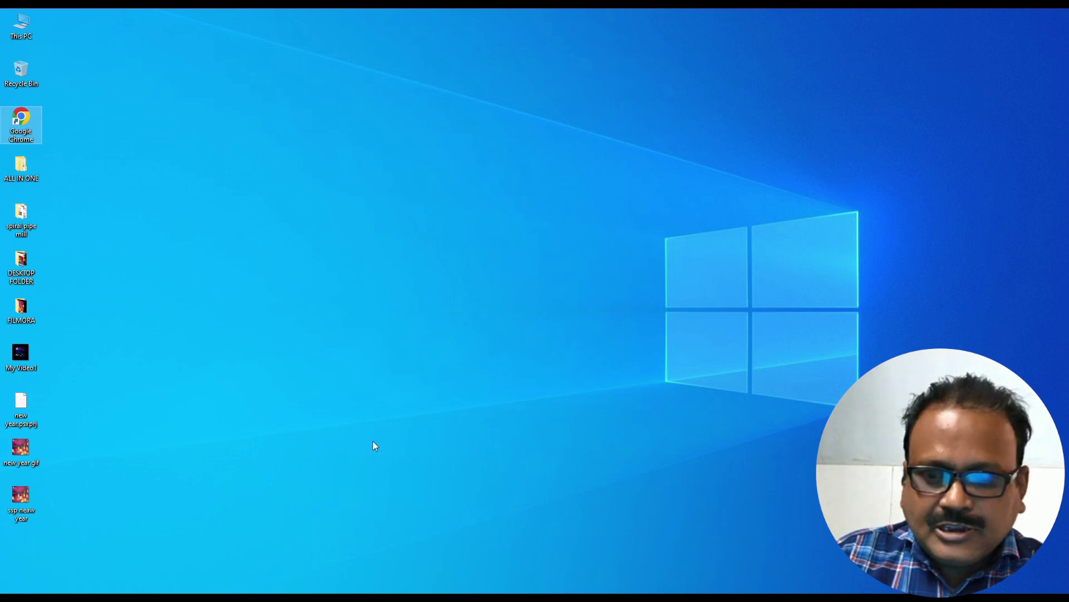
pyautogui.click(328, 558)
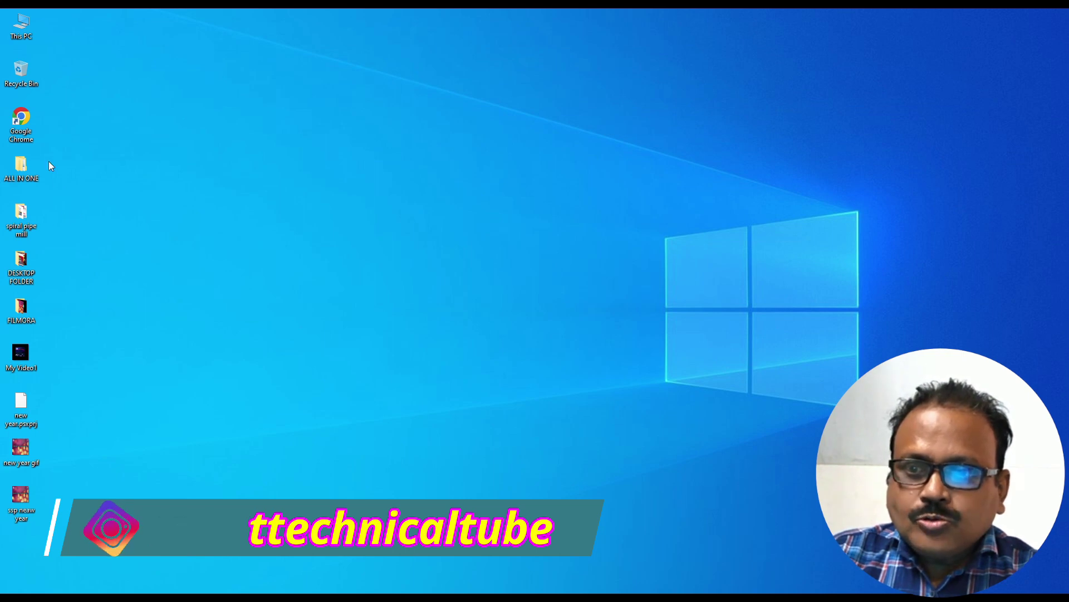
# Open ALL IN ONE, then DESKTOP SOFT, launch the Adobe Premiere Pro 2020 shortcut, and close Explorer
pyautogui.doubleClick(25, 176)
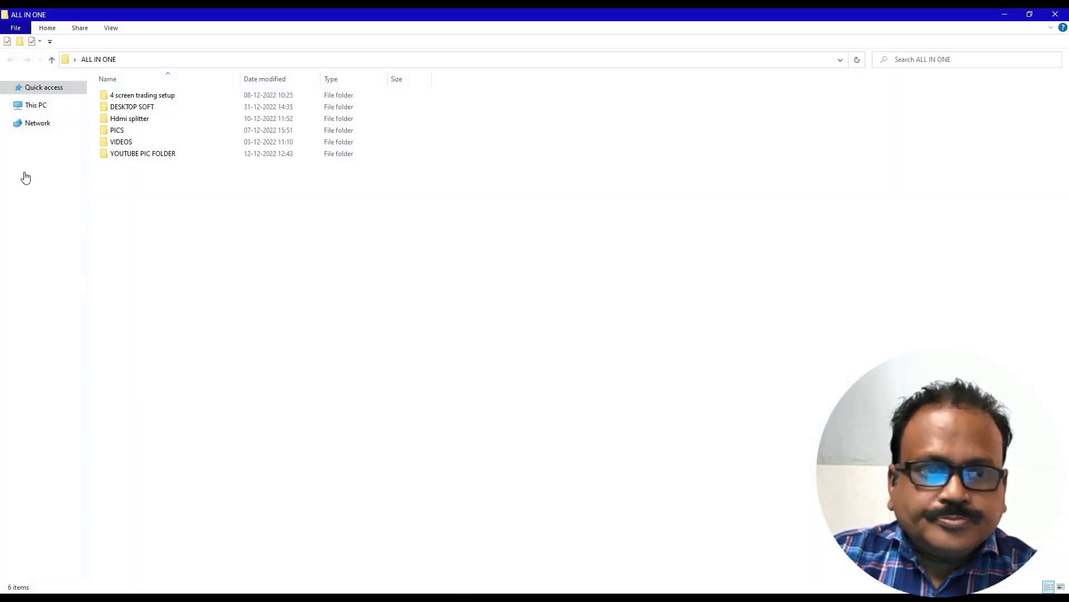
pyautogui.click(144, 109)
pyautogui.doubleClick(143, 110)
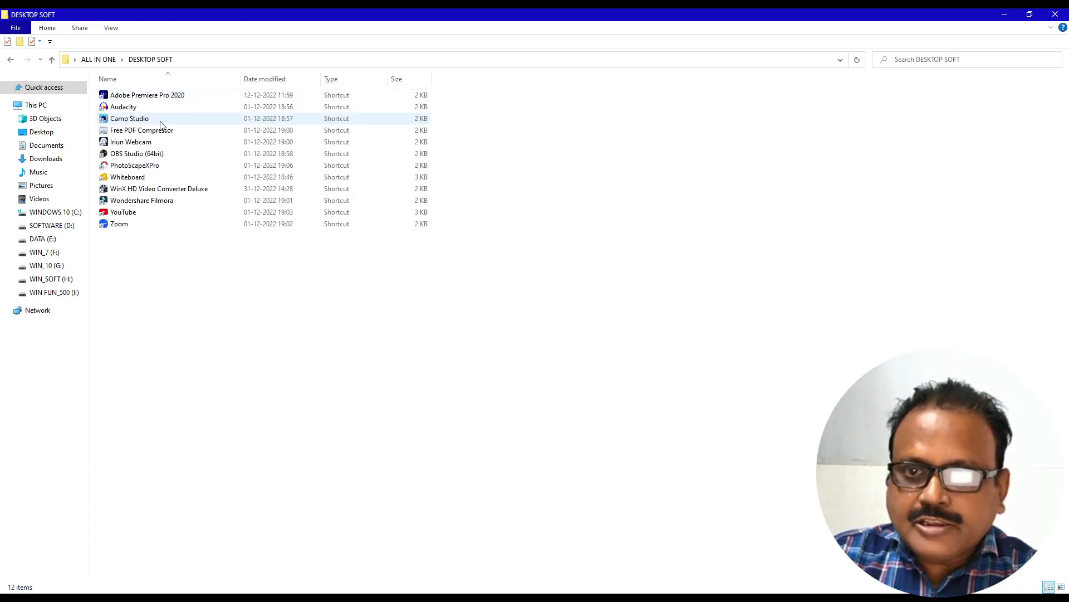
pyautogui.click(180, 98)
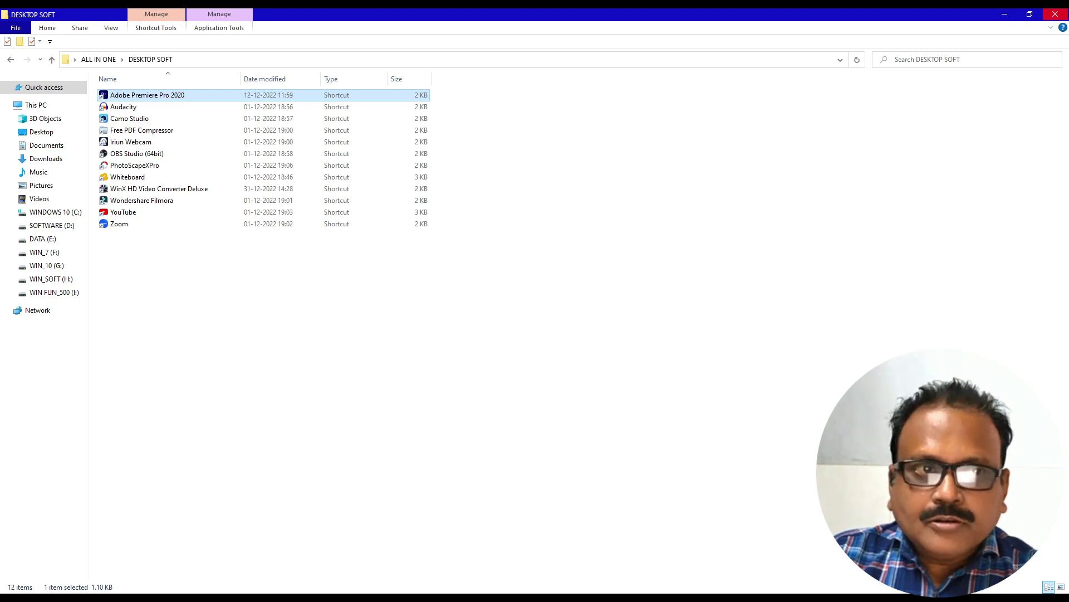
pyautogui.click(1056, 15)
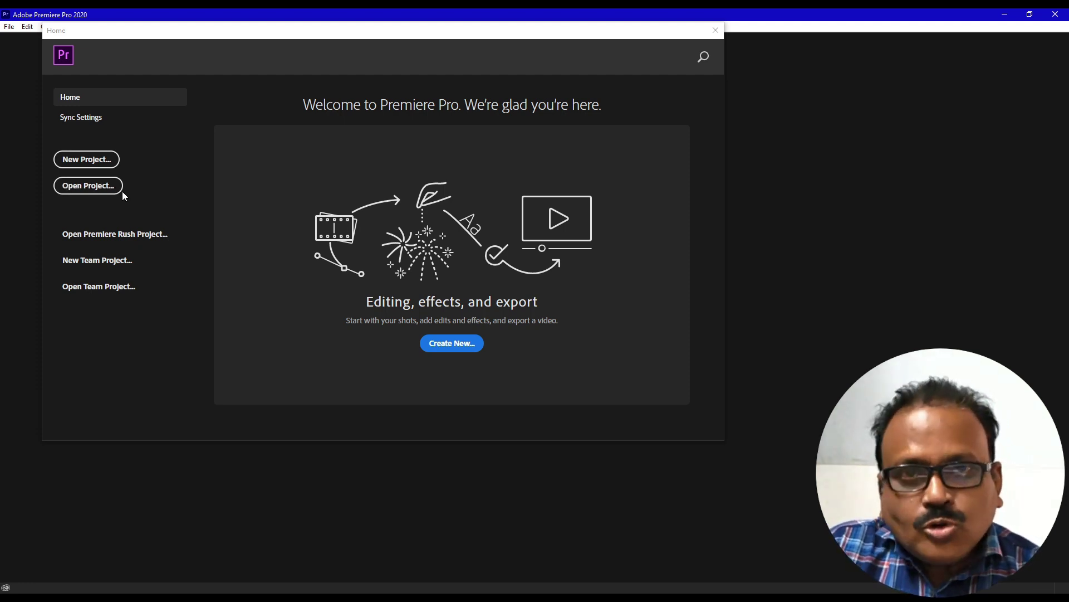
# Create a new project that keeps the name Untitled and the default settings
pyautogui.click(97, 161)
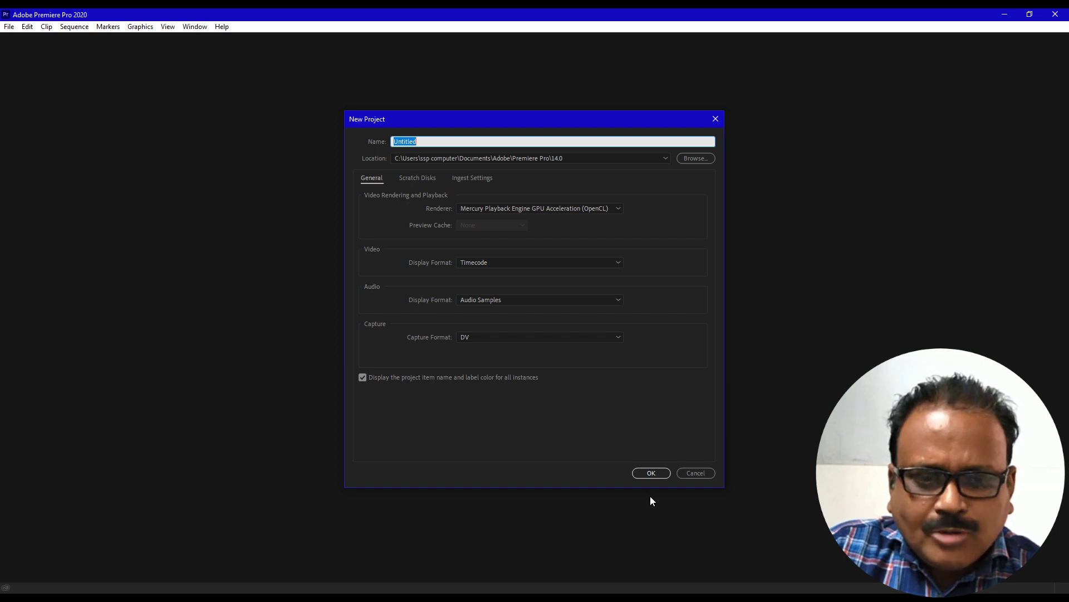
pyautogui.click(659, 473)
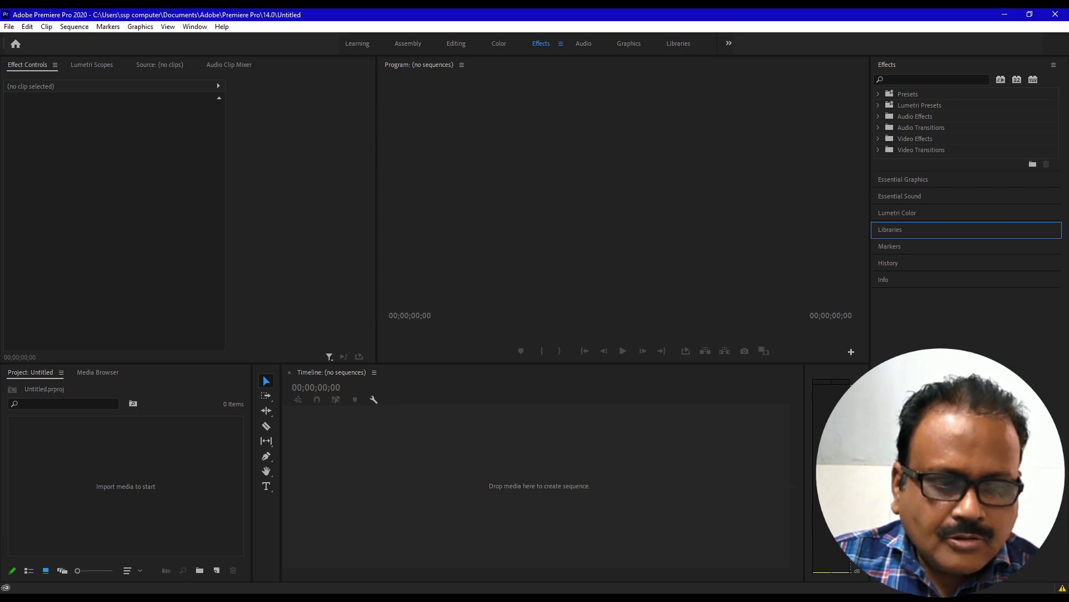
# Clear the audio setup warning from the Events panel and close that panel
pyautogui.click(1062, 587)
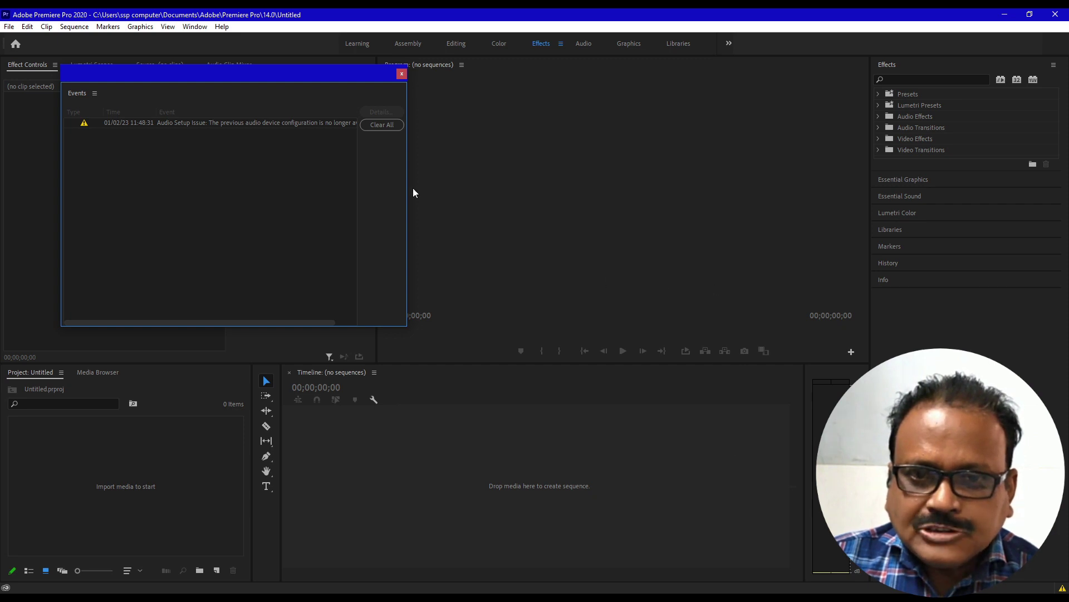
pyautogui.click(391, 126)
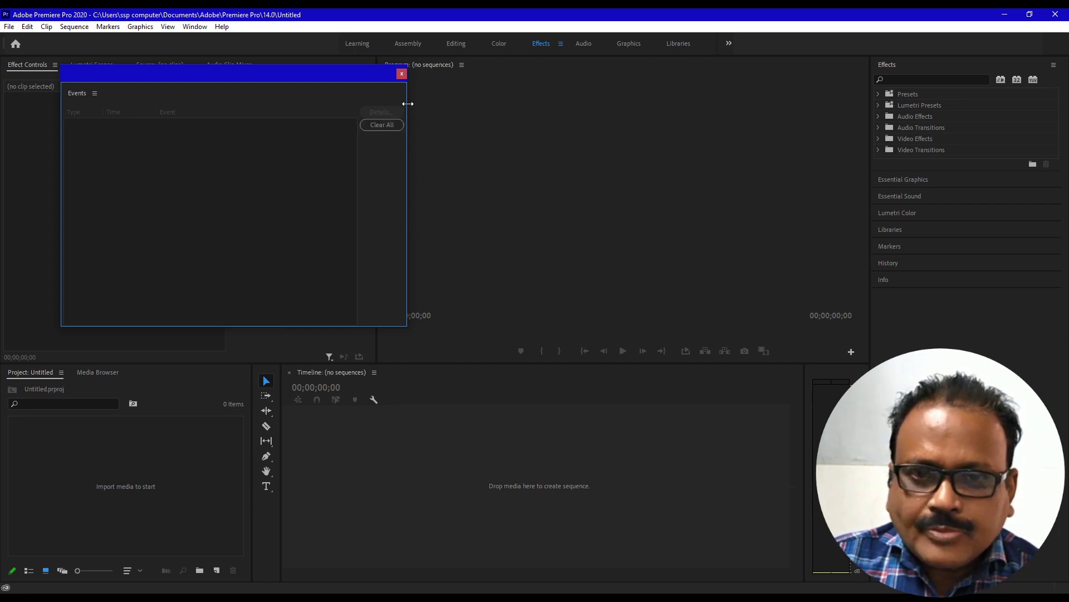
pyautogui.click(401, 74)
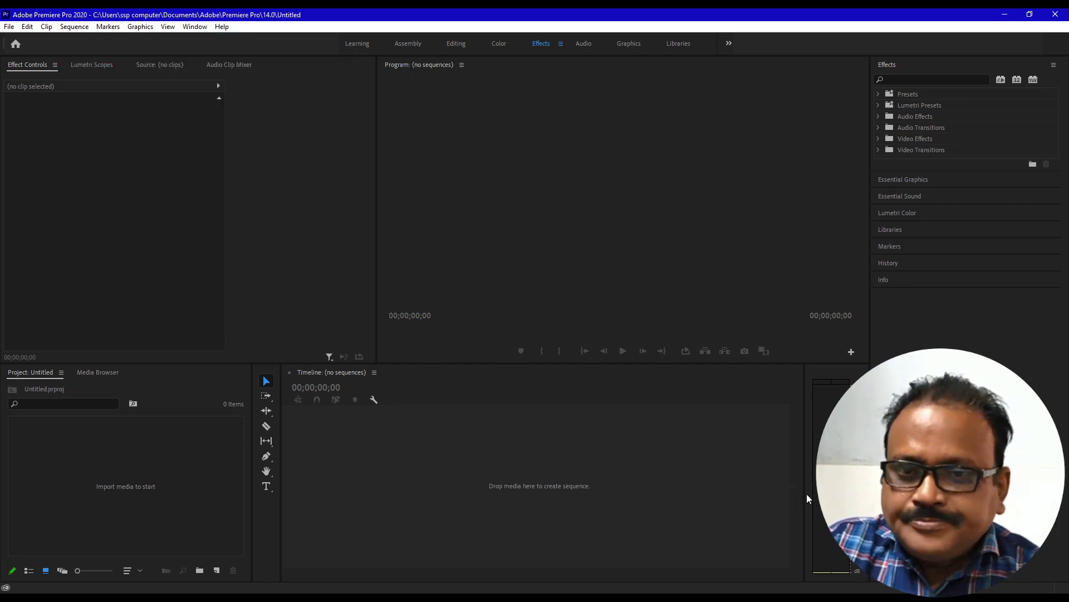
# Browse the Window and Help menus, then dismiss them
pyautogui.click(195, 26)
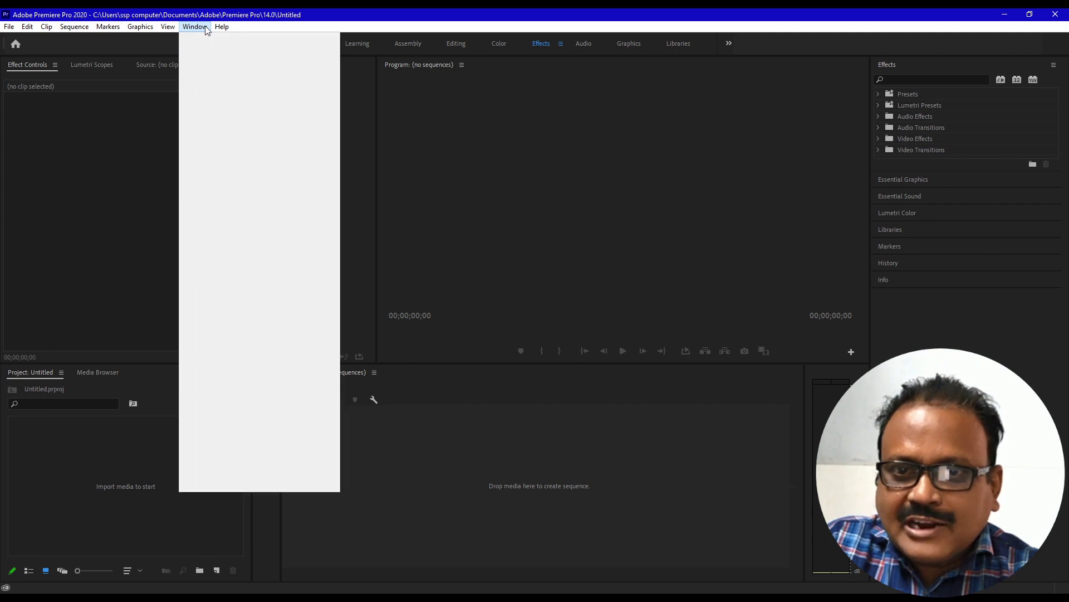
pyautogui.moveTo(221, 26)
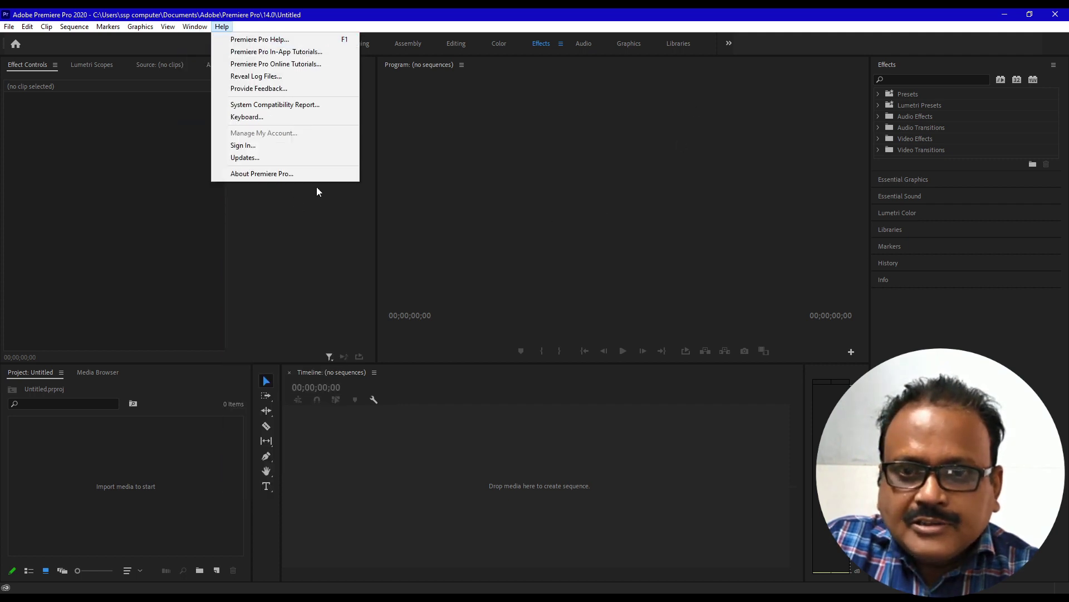
pyautogui.click(112, 472)
# Focus the timeline, program monitor, effect controls and project panels in turn, then quit Premiere Pro
pyautogui.click(507, 461)
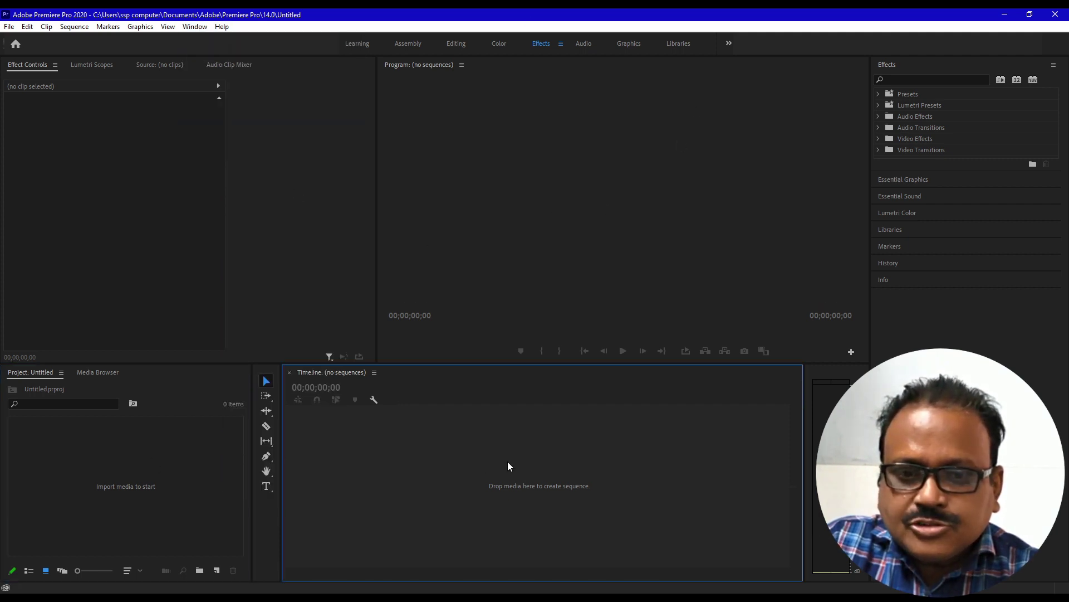
pyautogui.click(569, 319)
pyautogui.click(179, 197)
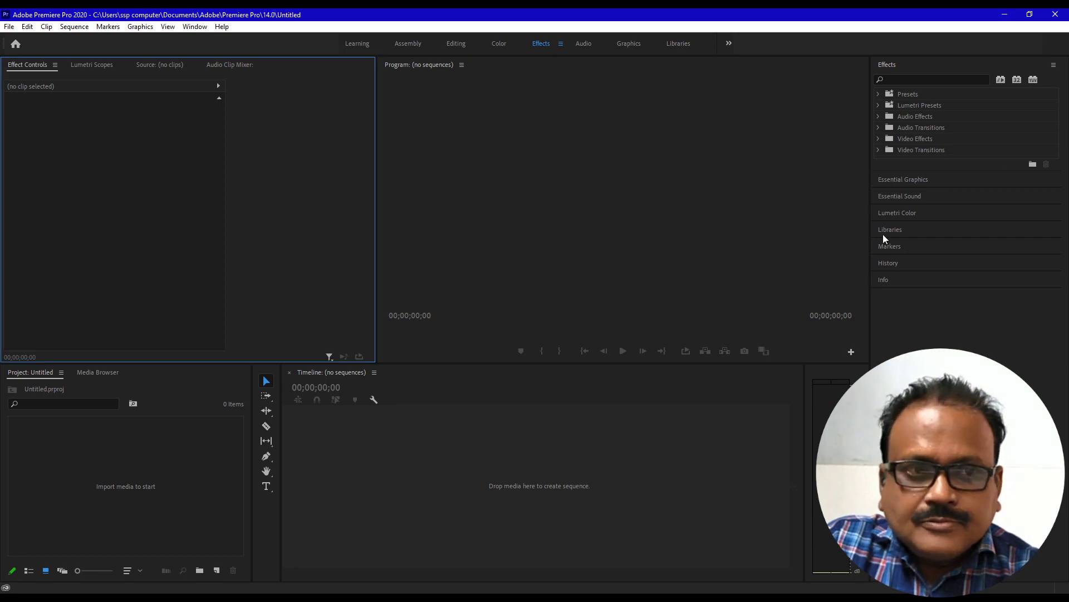
pyautogui.click(500, 440)
pyautogui.click(85, 453)
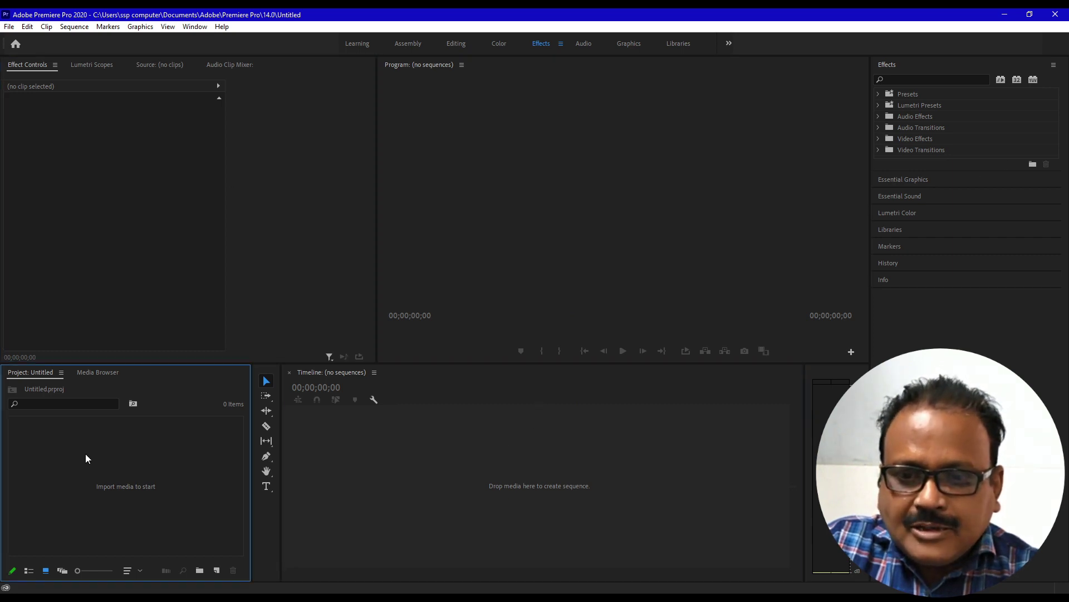
pyautogui.click(632, 149)
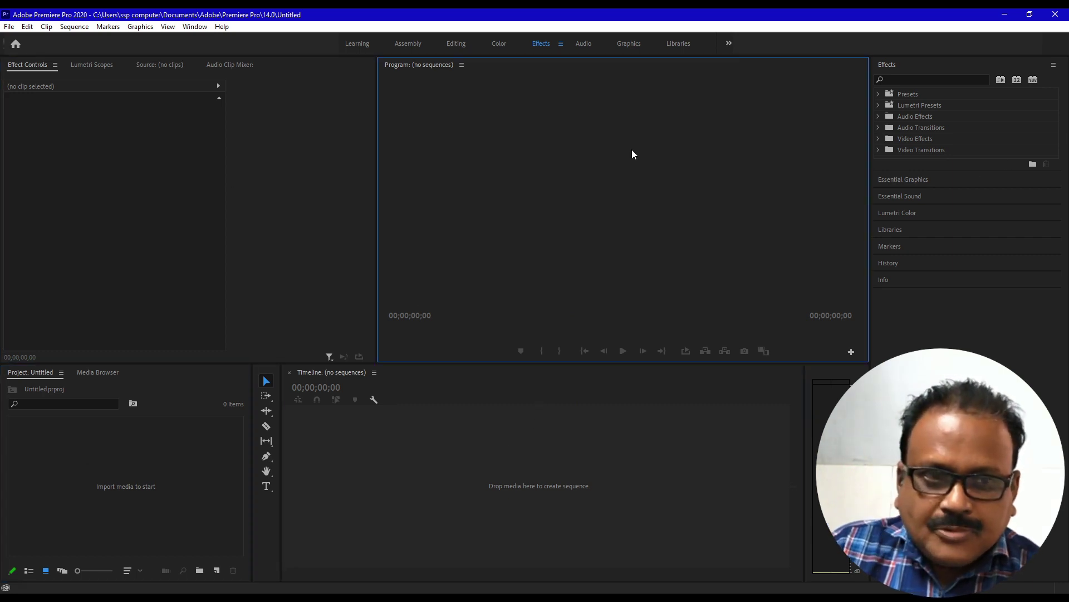
pyautogui.click(143, 185)
pyautogui.click(559, 169)
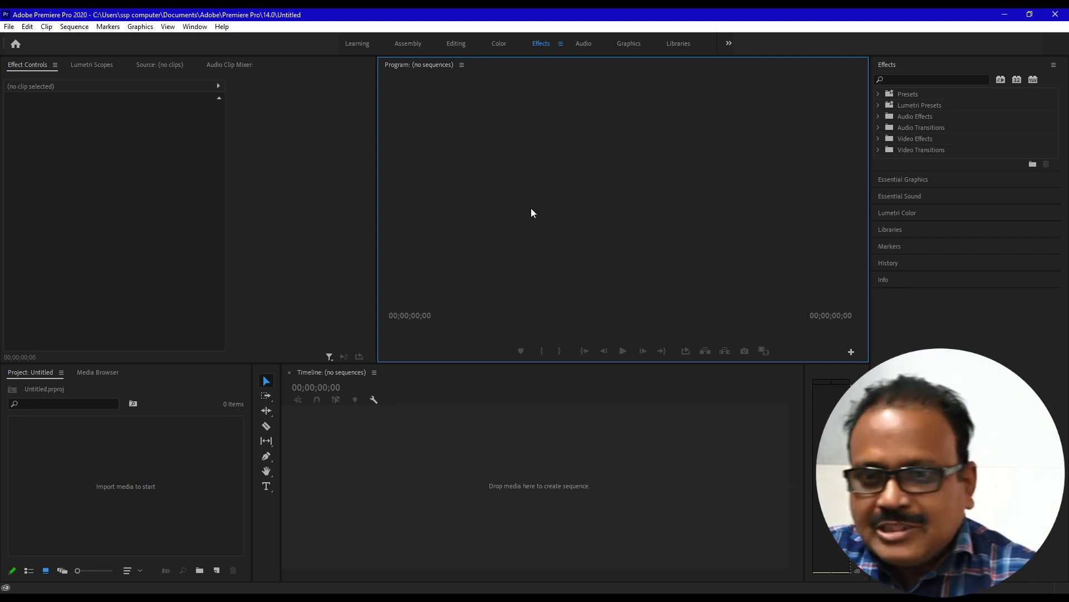
pyautogui.click(1057, 15)
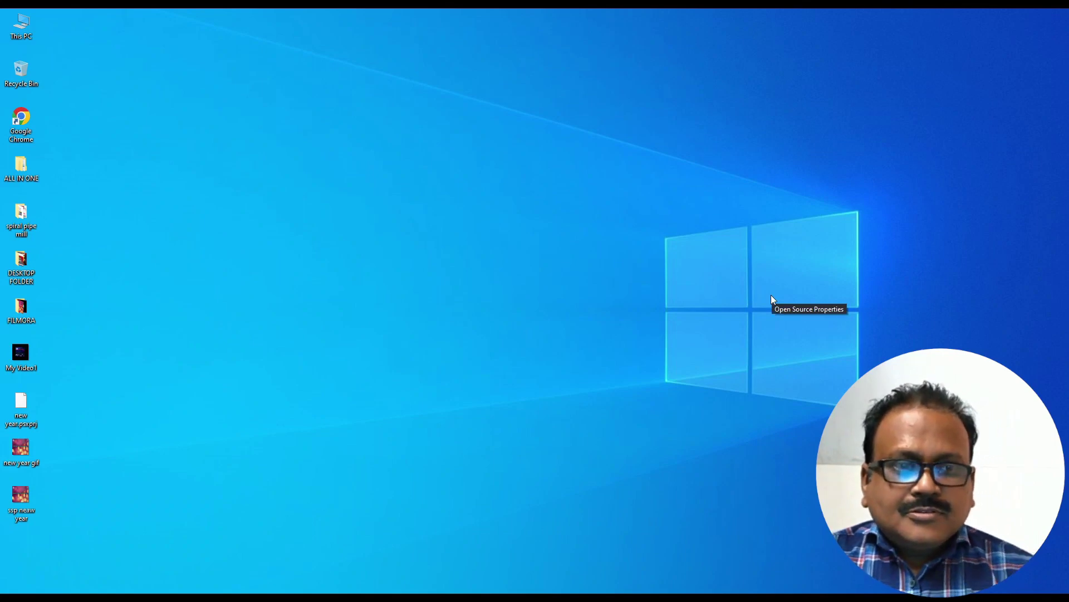